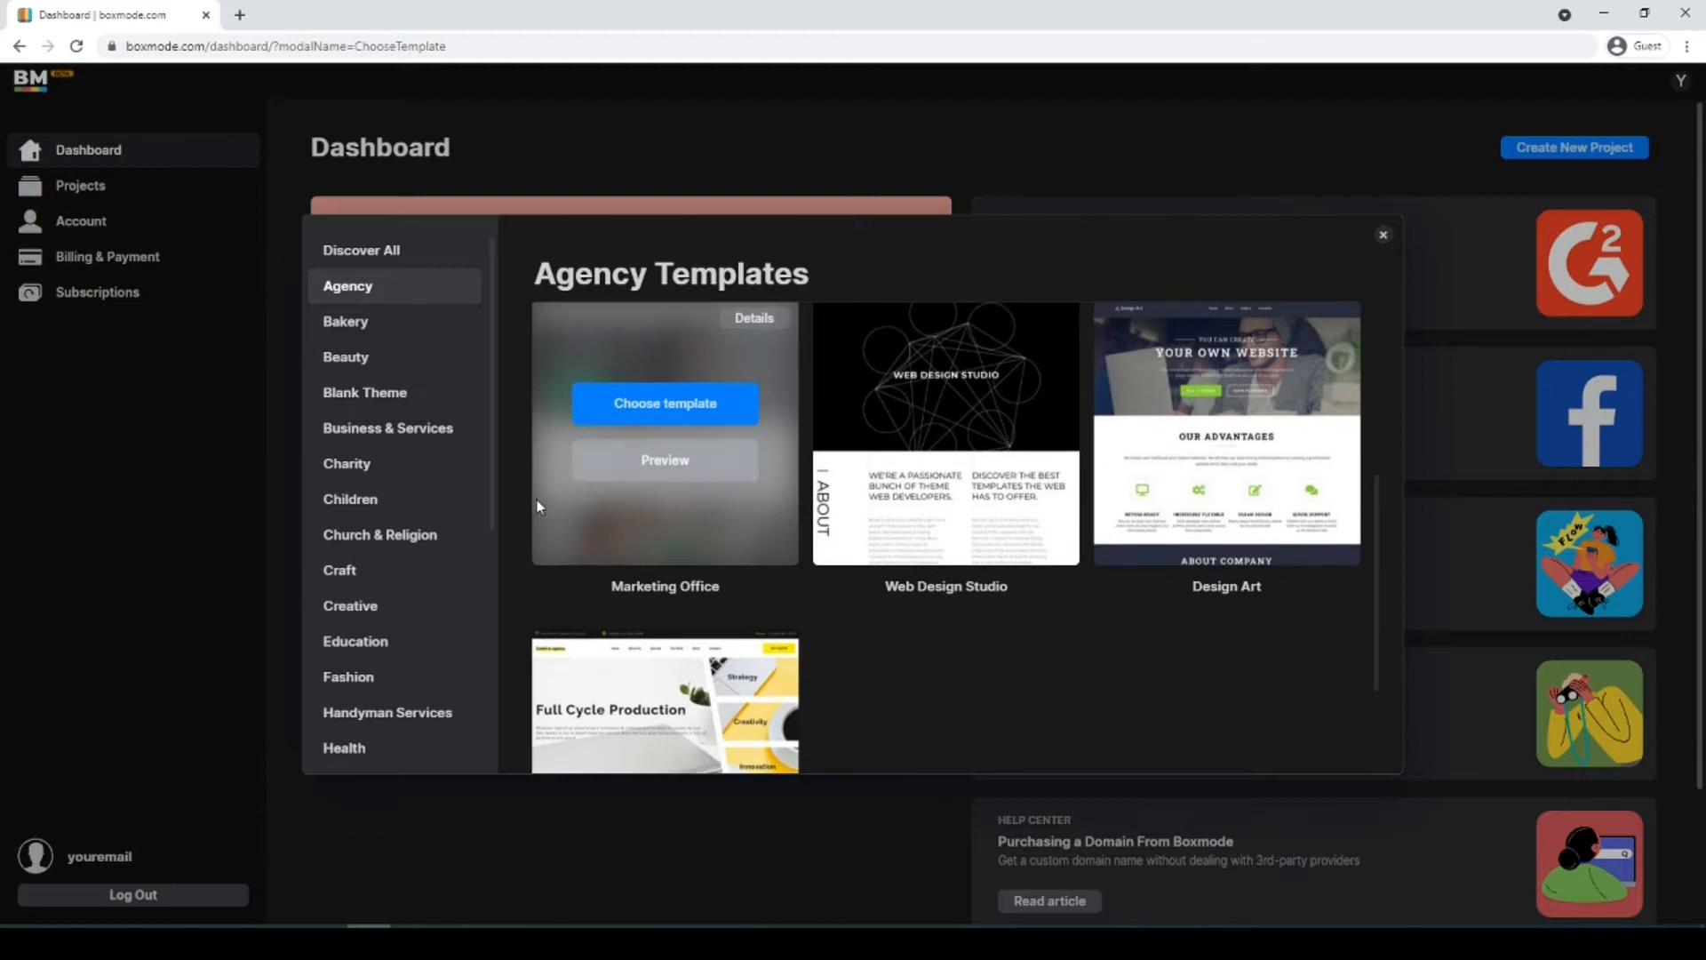
# Browse the Children, Handyman Services, Marketing, and Restaurant & Food website template categories.
pyautogui.click(400, 500)
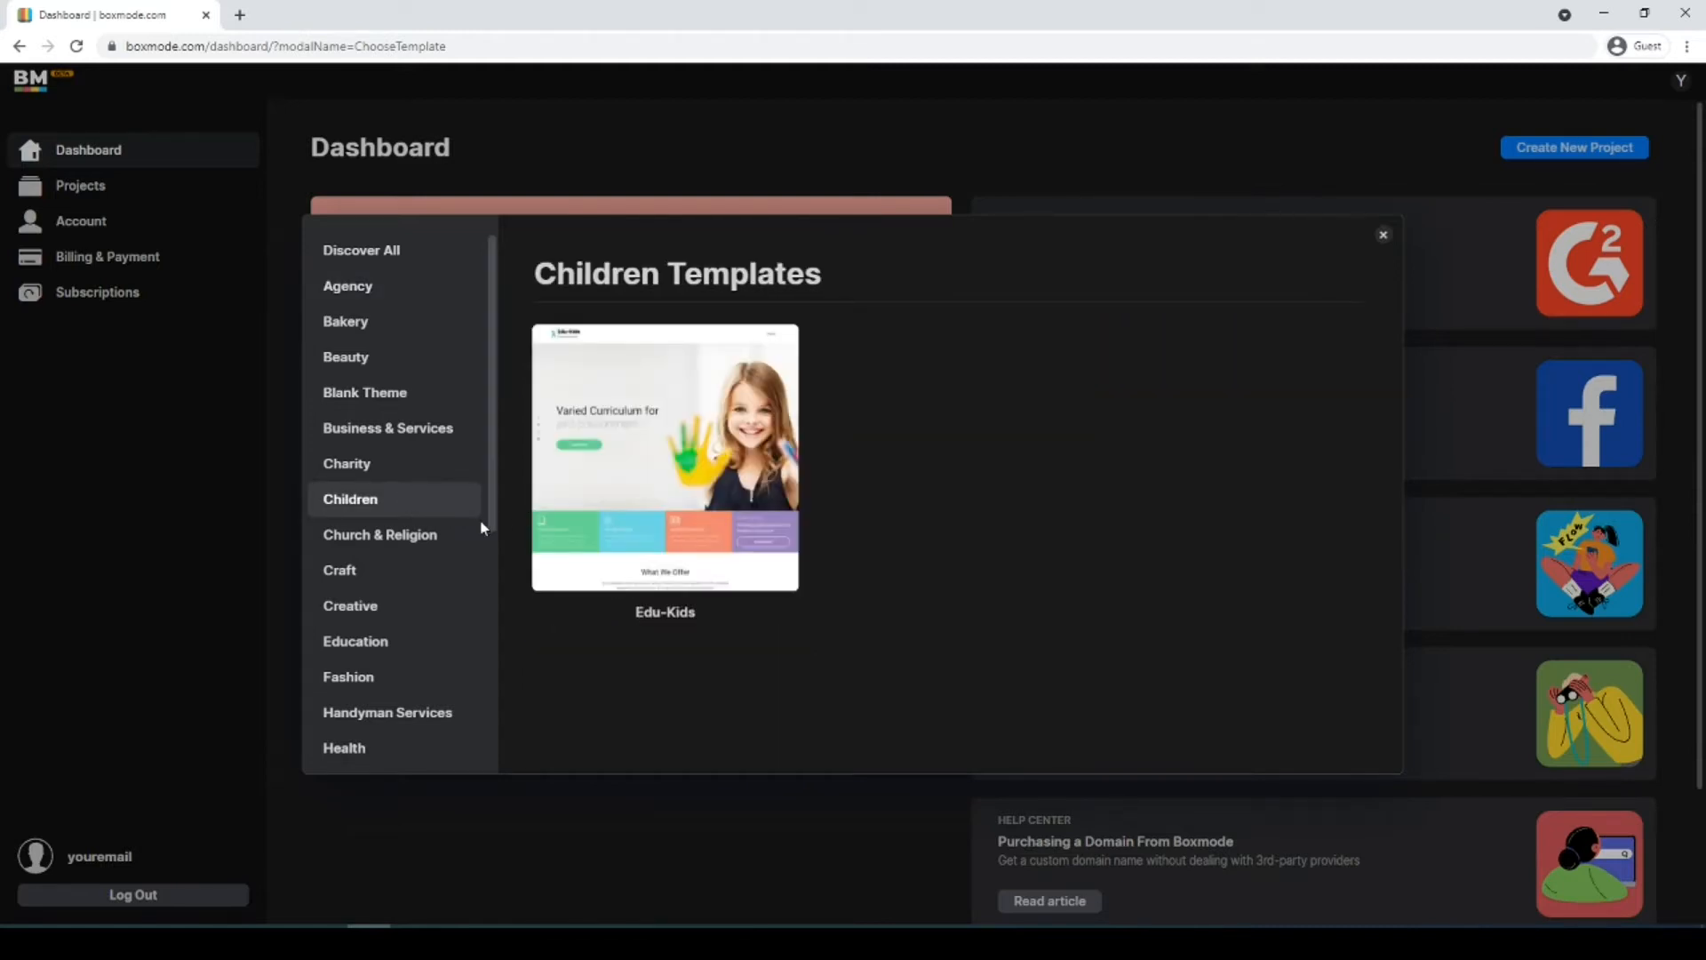
pyautogui.scroll(-2, 391, 555)
pyautogui.click(408, 546)
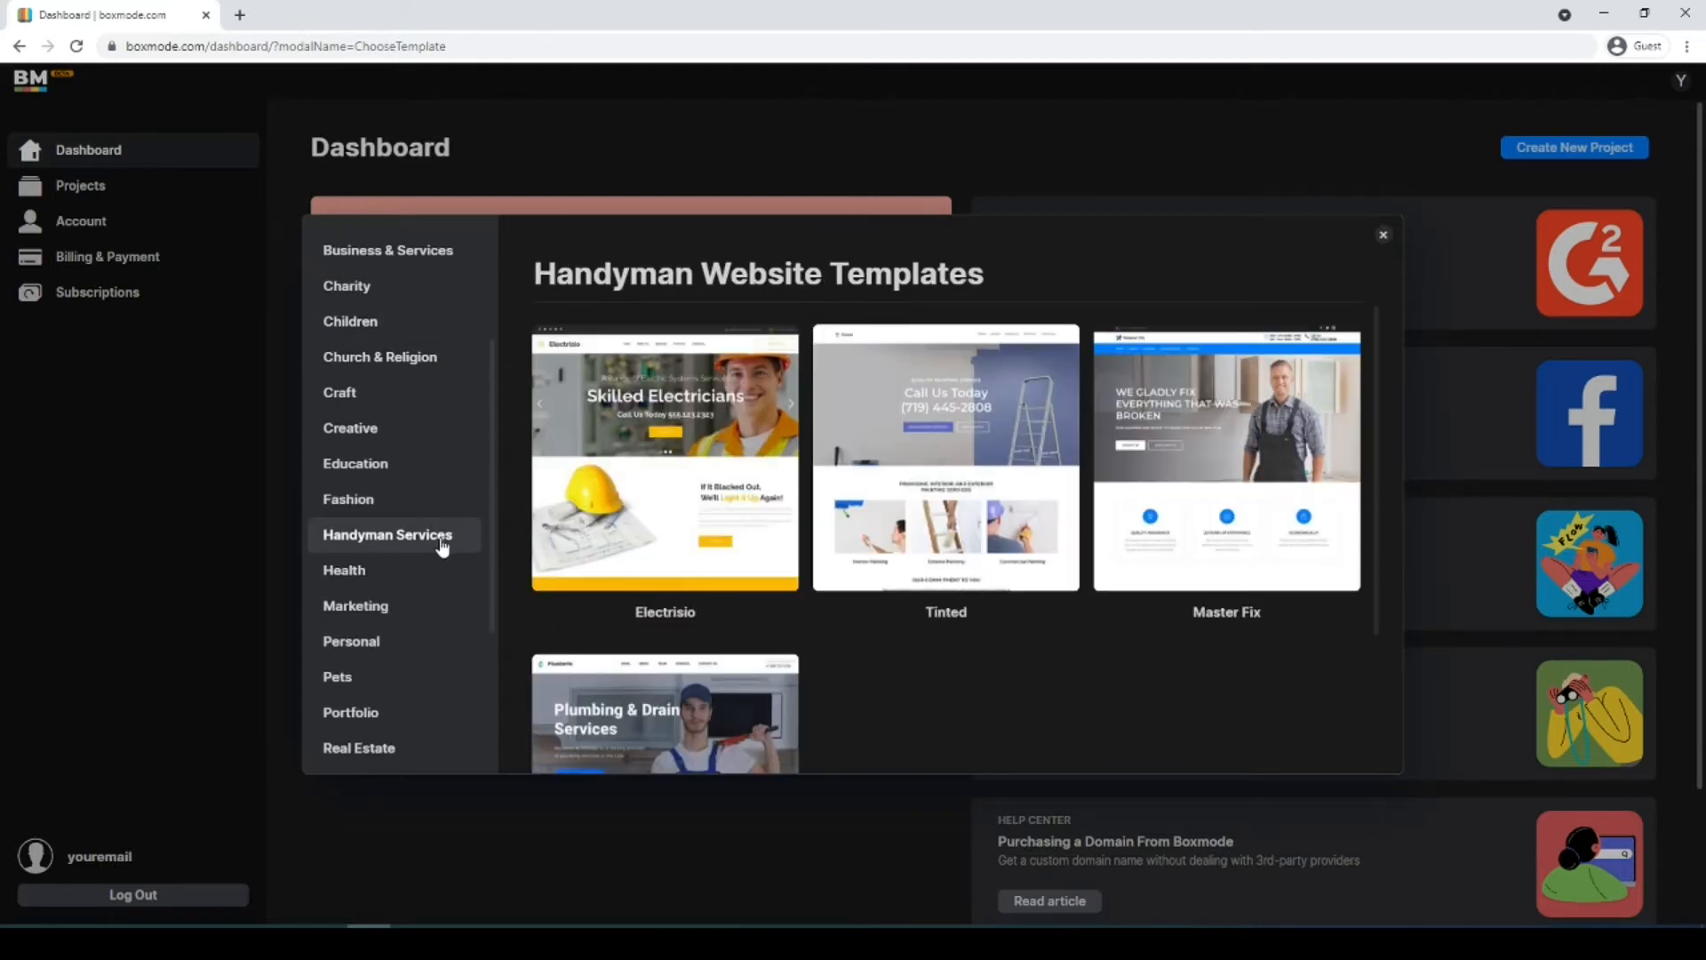
pyautogui.scroll(-2, 666, 568)
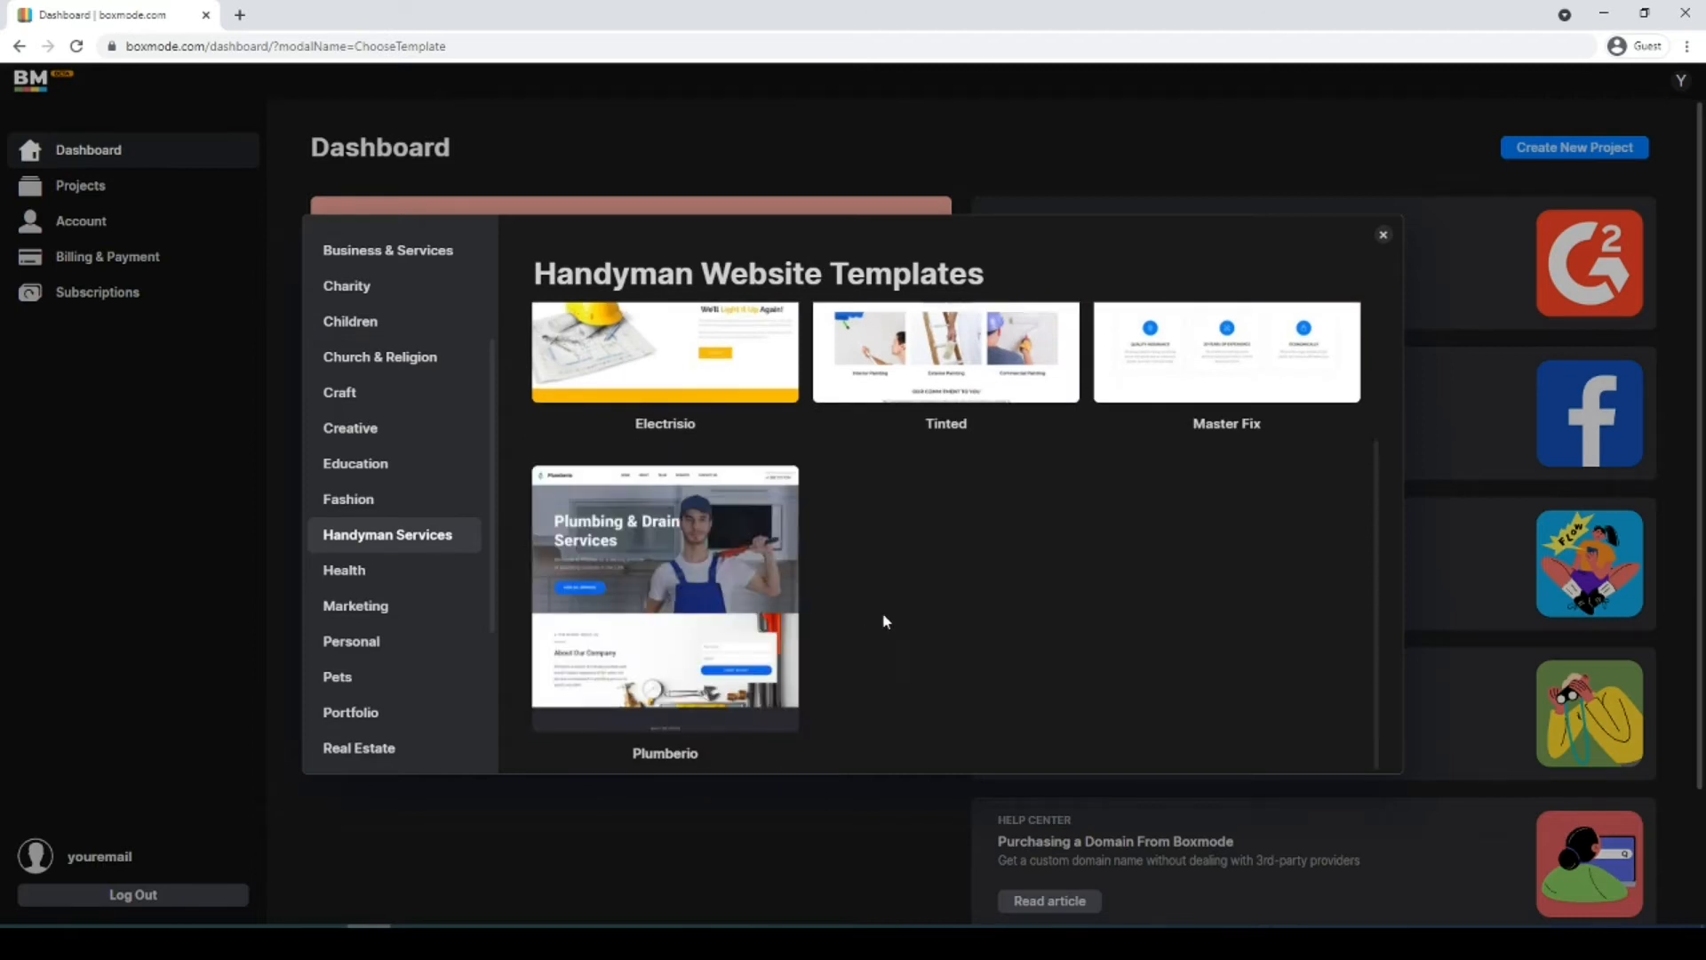
pyautogui.click(415, 608)
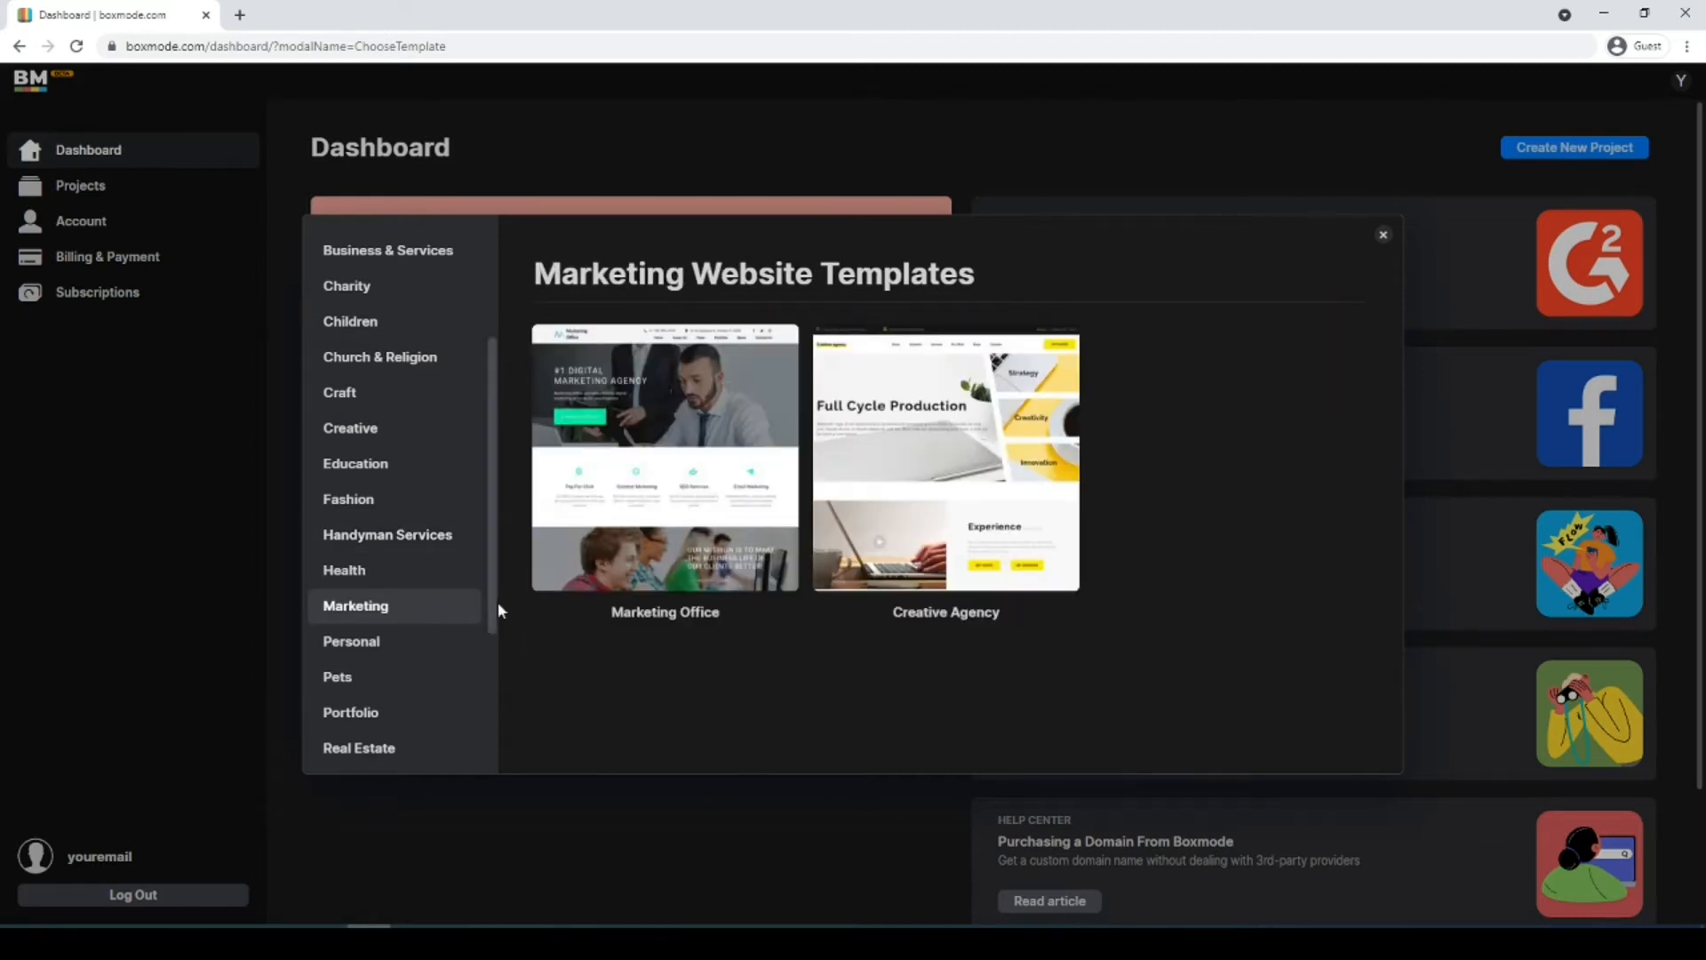
pyautogui.scroll(-2, 442, 620)
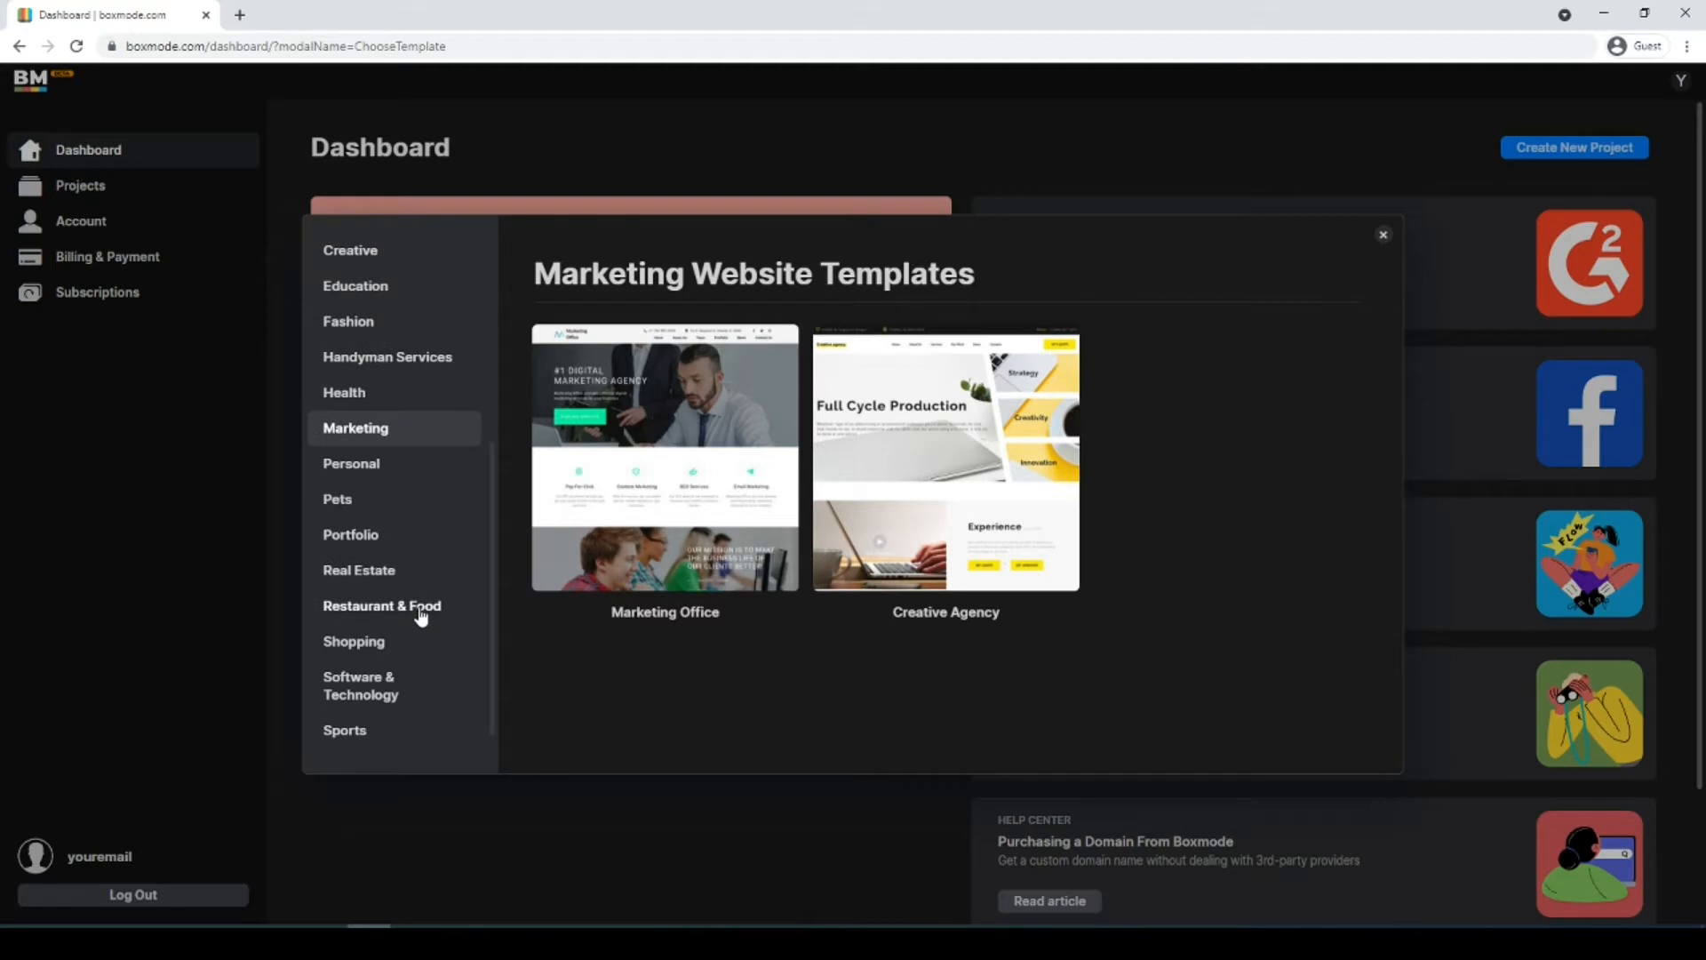
pyautogui.click(421, 611)
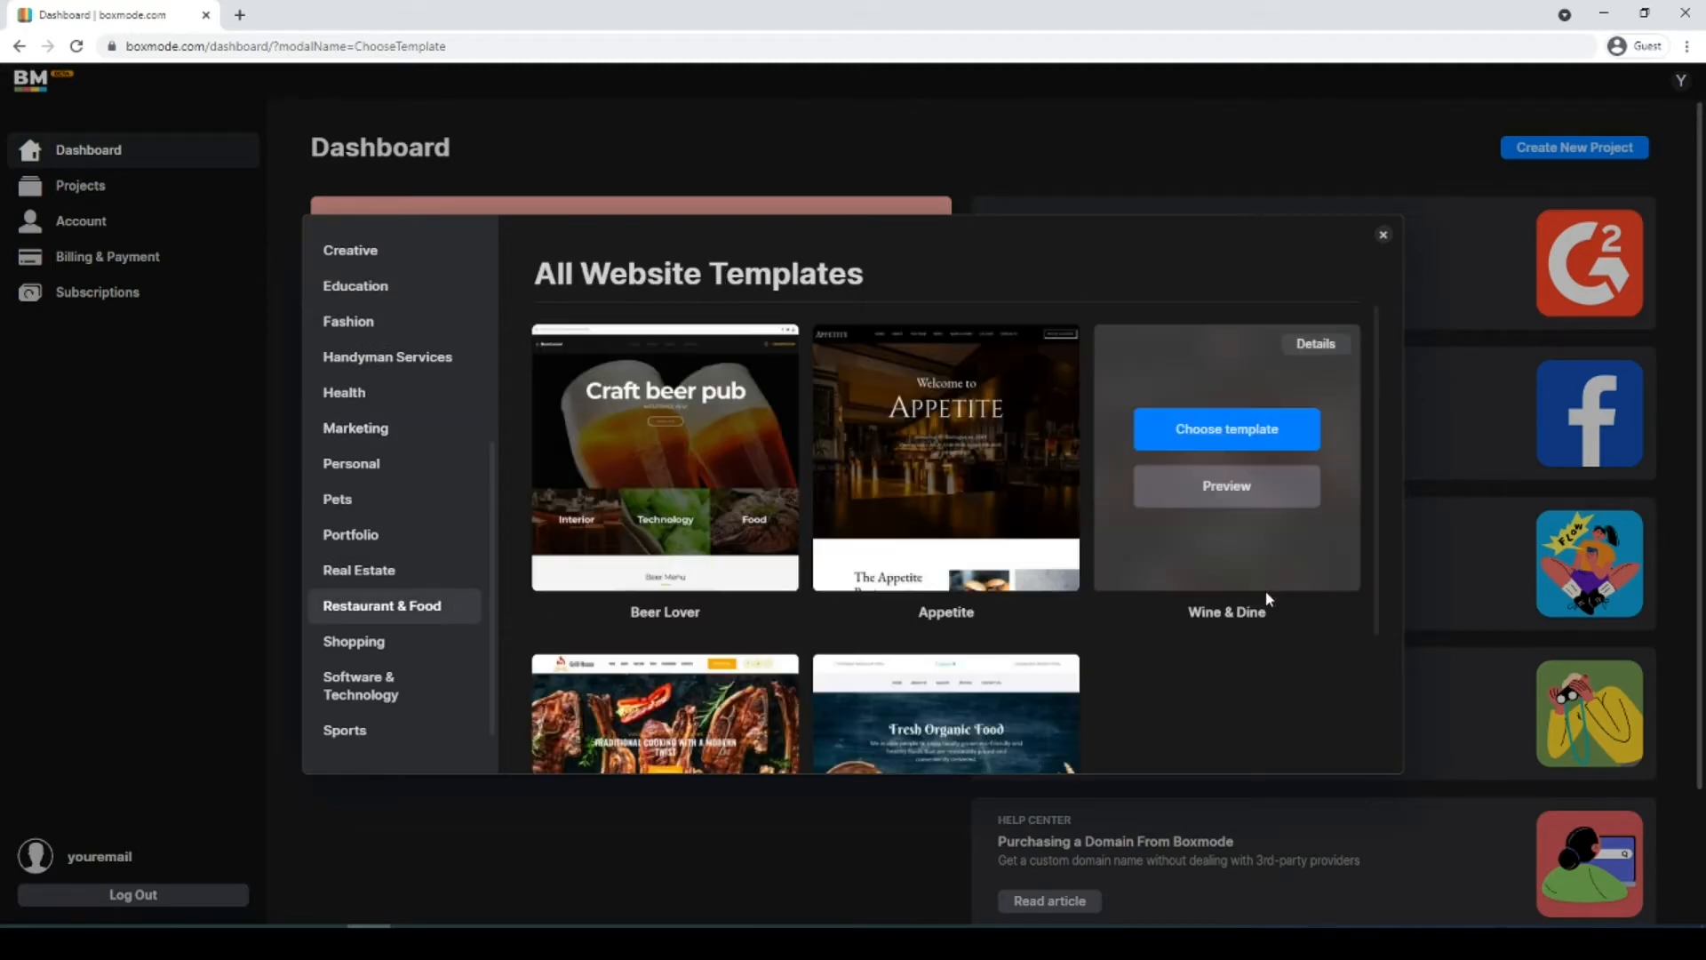
pyautogui.scroll(-2, 1253, 604)
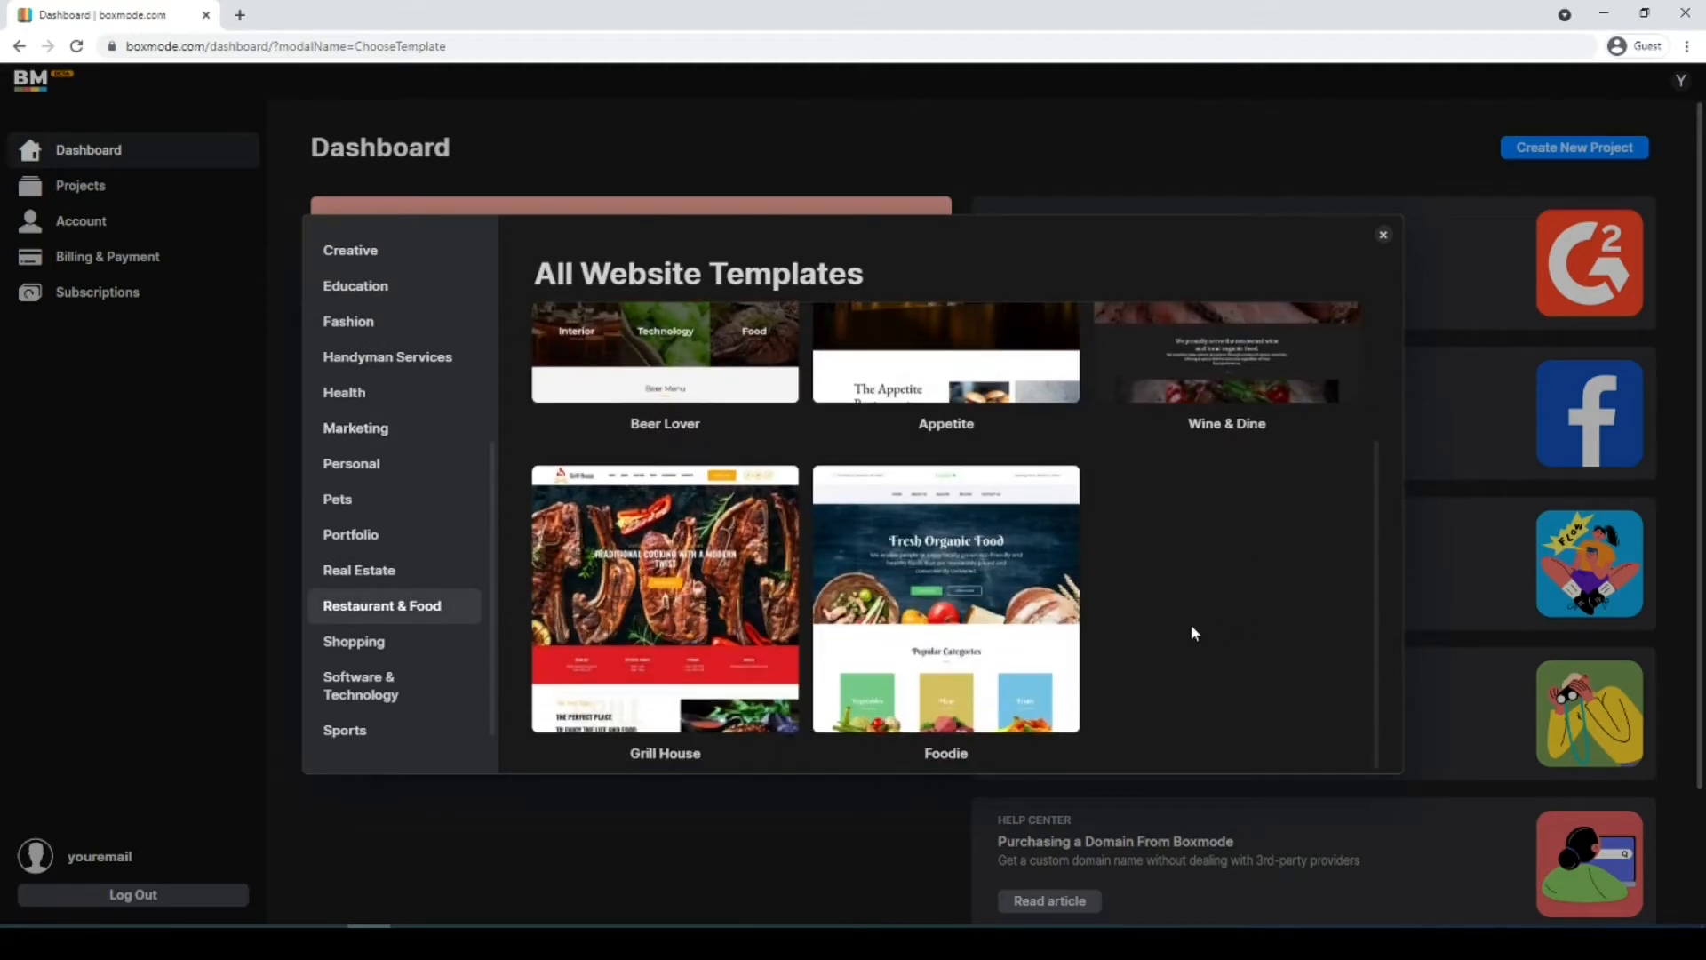
# Create the project from the Jewelry Store template in the Shopping category.
pyautogui.click(394, 644)
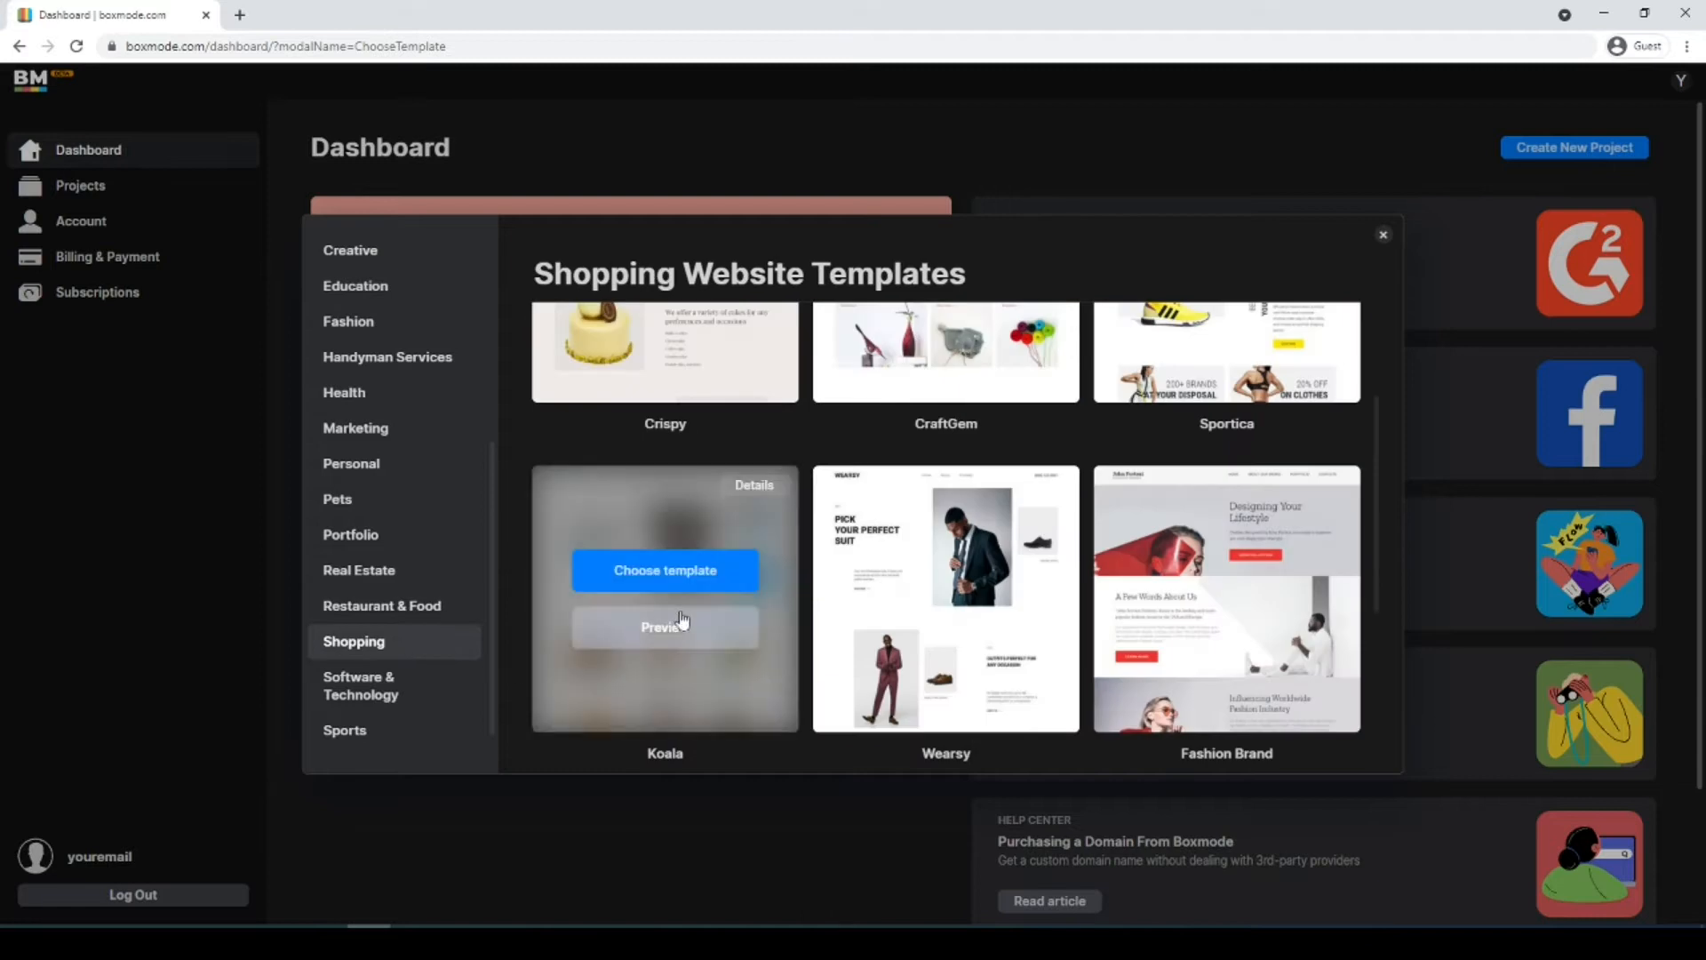
pyautogui.scroll(-2, 977, 577)
pyautogui.scroll(-2, 988, 584)
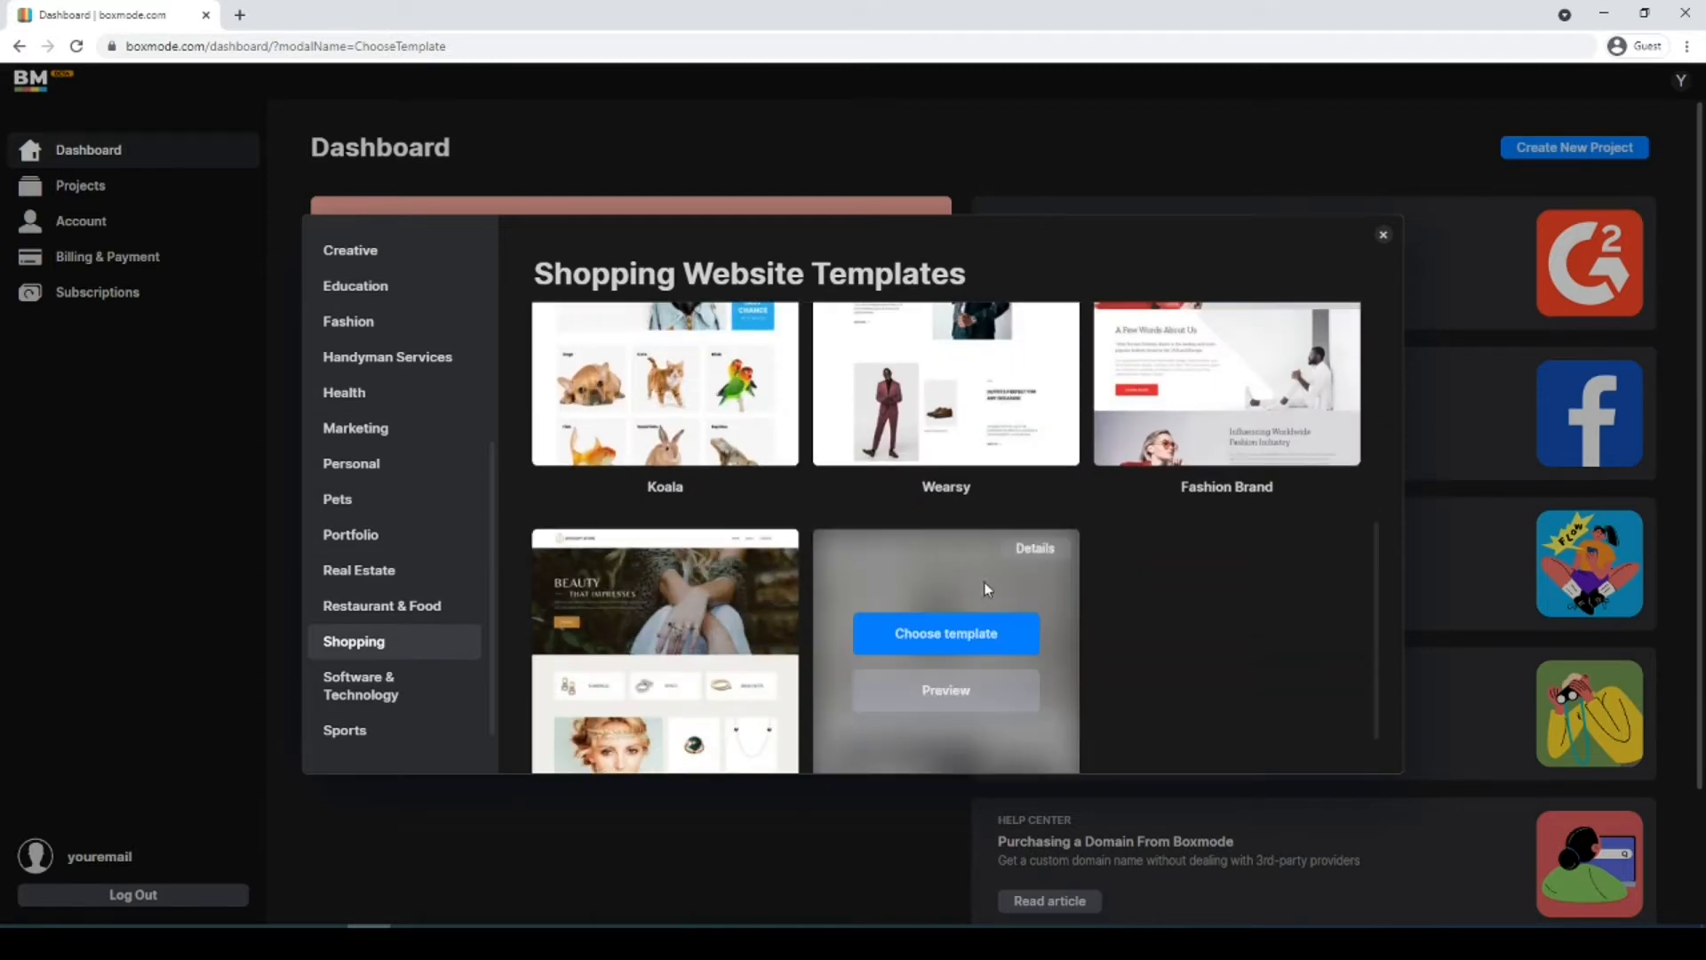
pyautogui.scroll(-1, 738, 590)
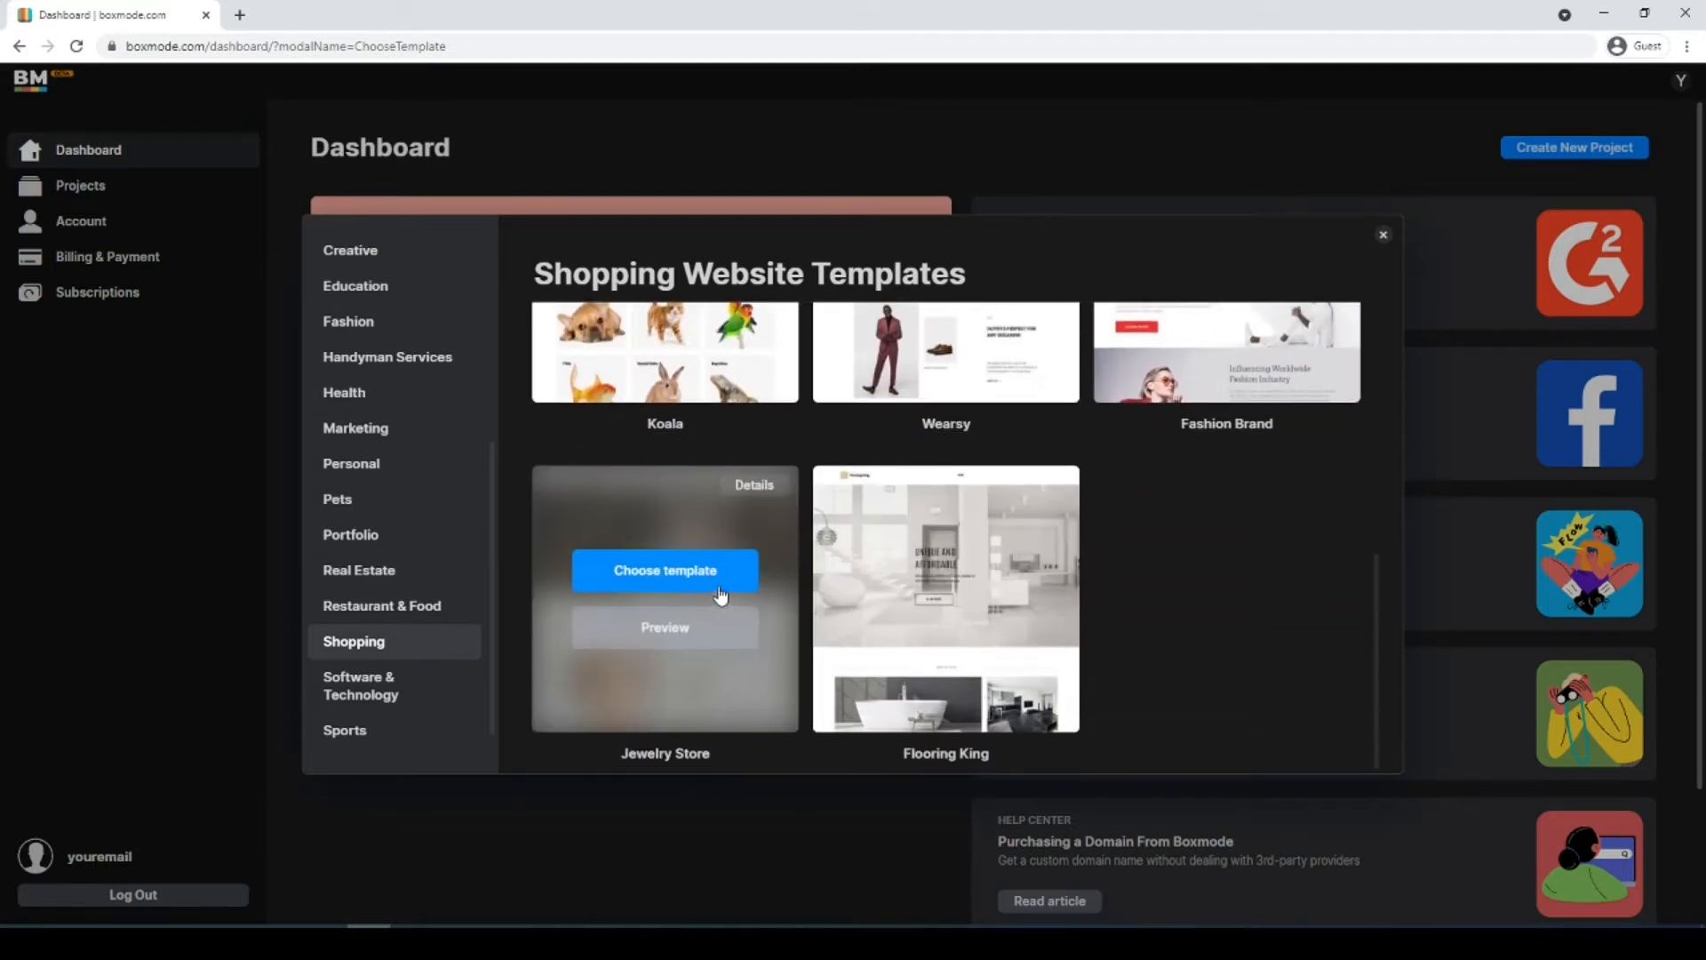
pyautogui.click(668, 573)
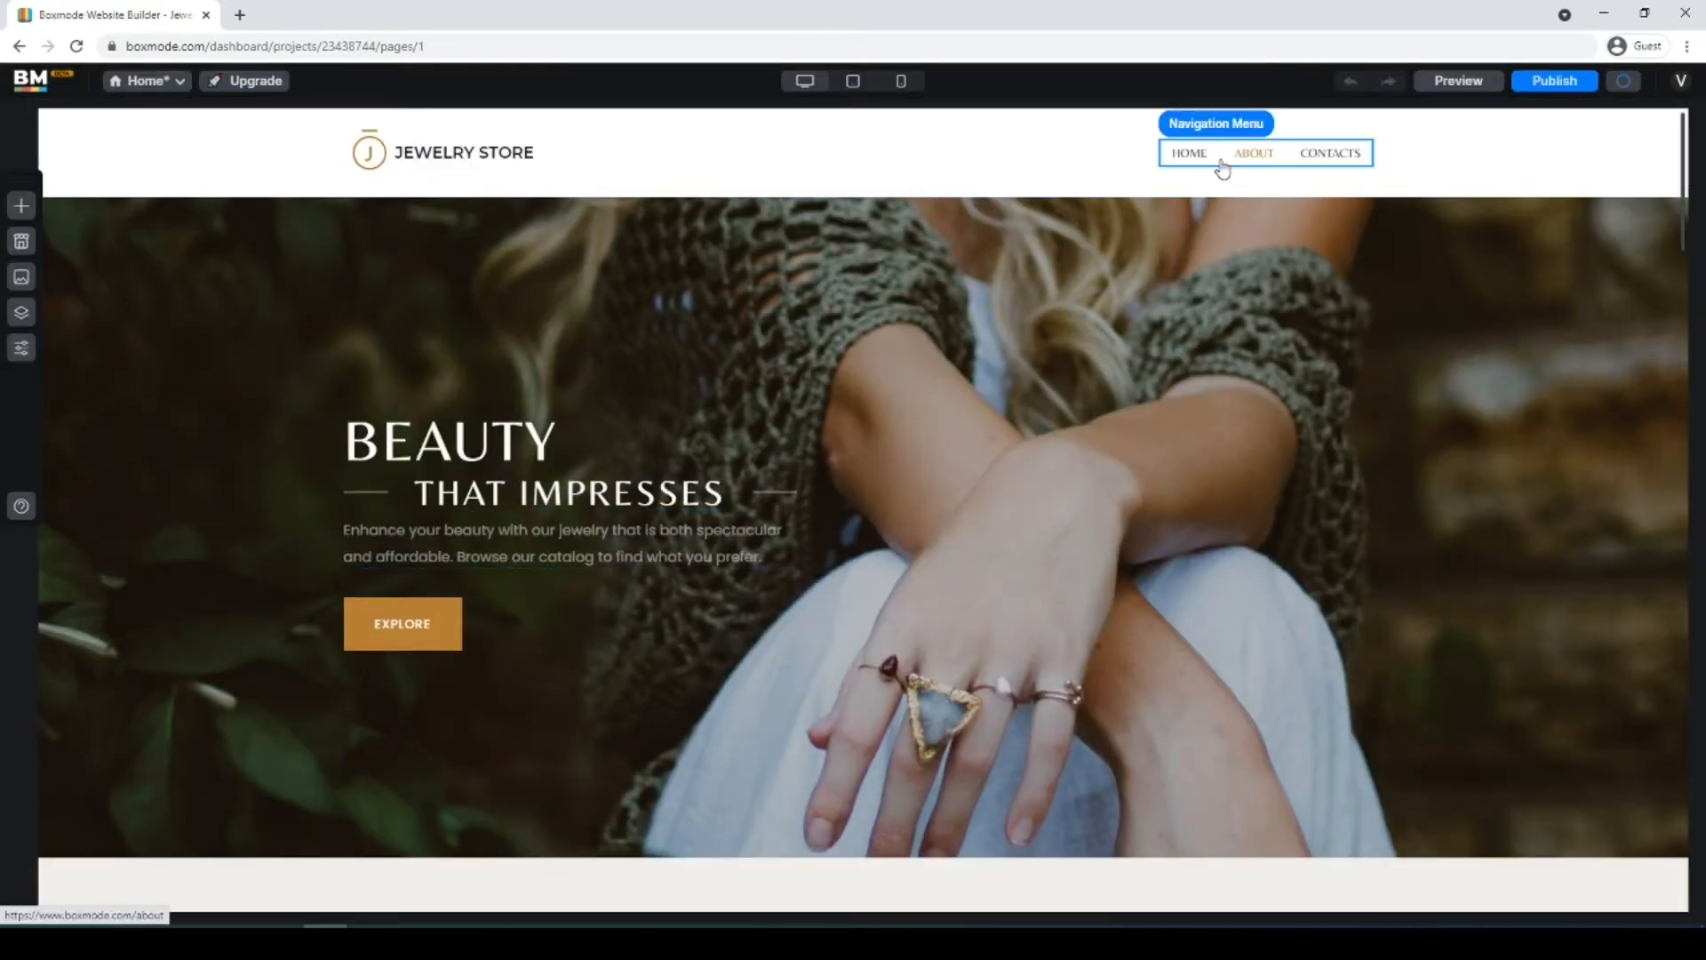
# Add a new item named "Store" to the header's navigation menu.
pyautogui.click(1223, 169)
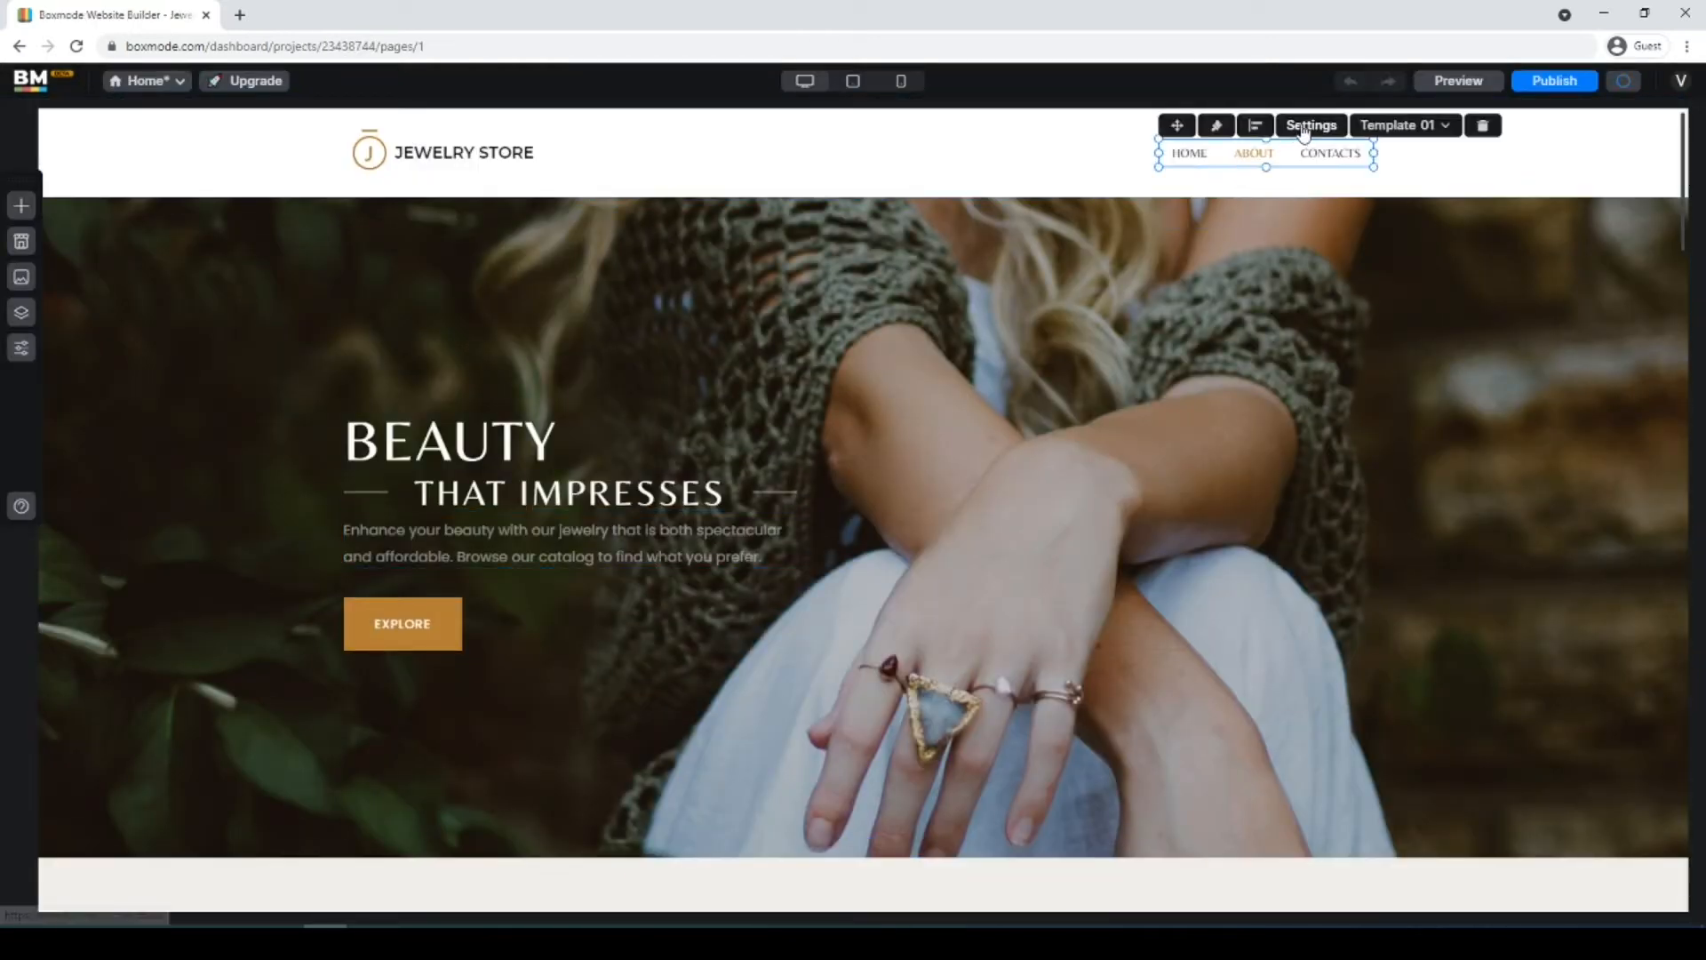
pyautogui.click(1213, 126)
pyautogui.click(1340, 547)
pyautogui.click(1497, 362)
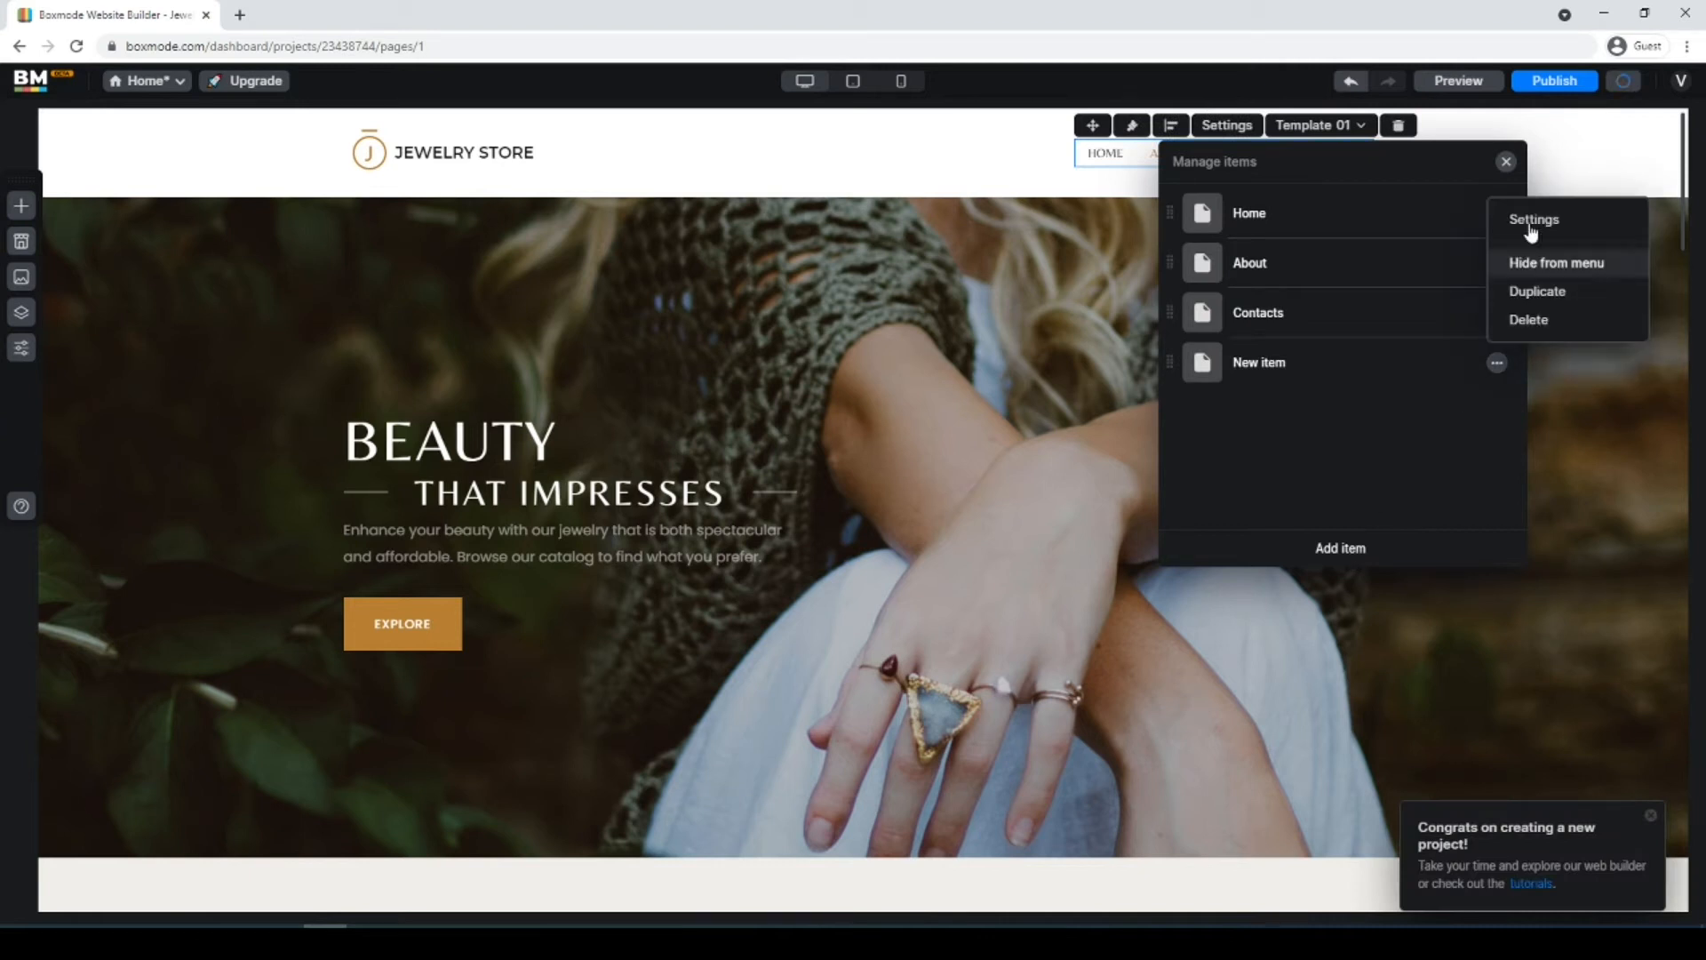
pyautogui.click(1523, 217)
pyautogui.tripleClick(1010, 196)
pyautogui.write('Store')
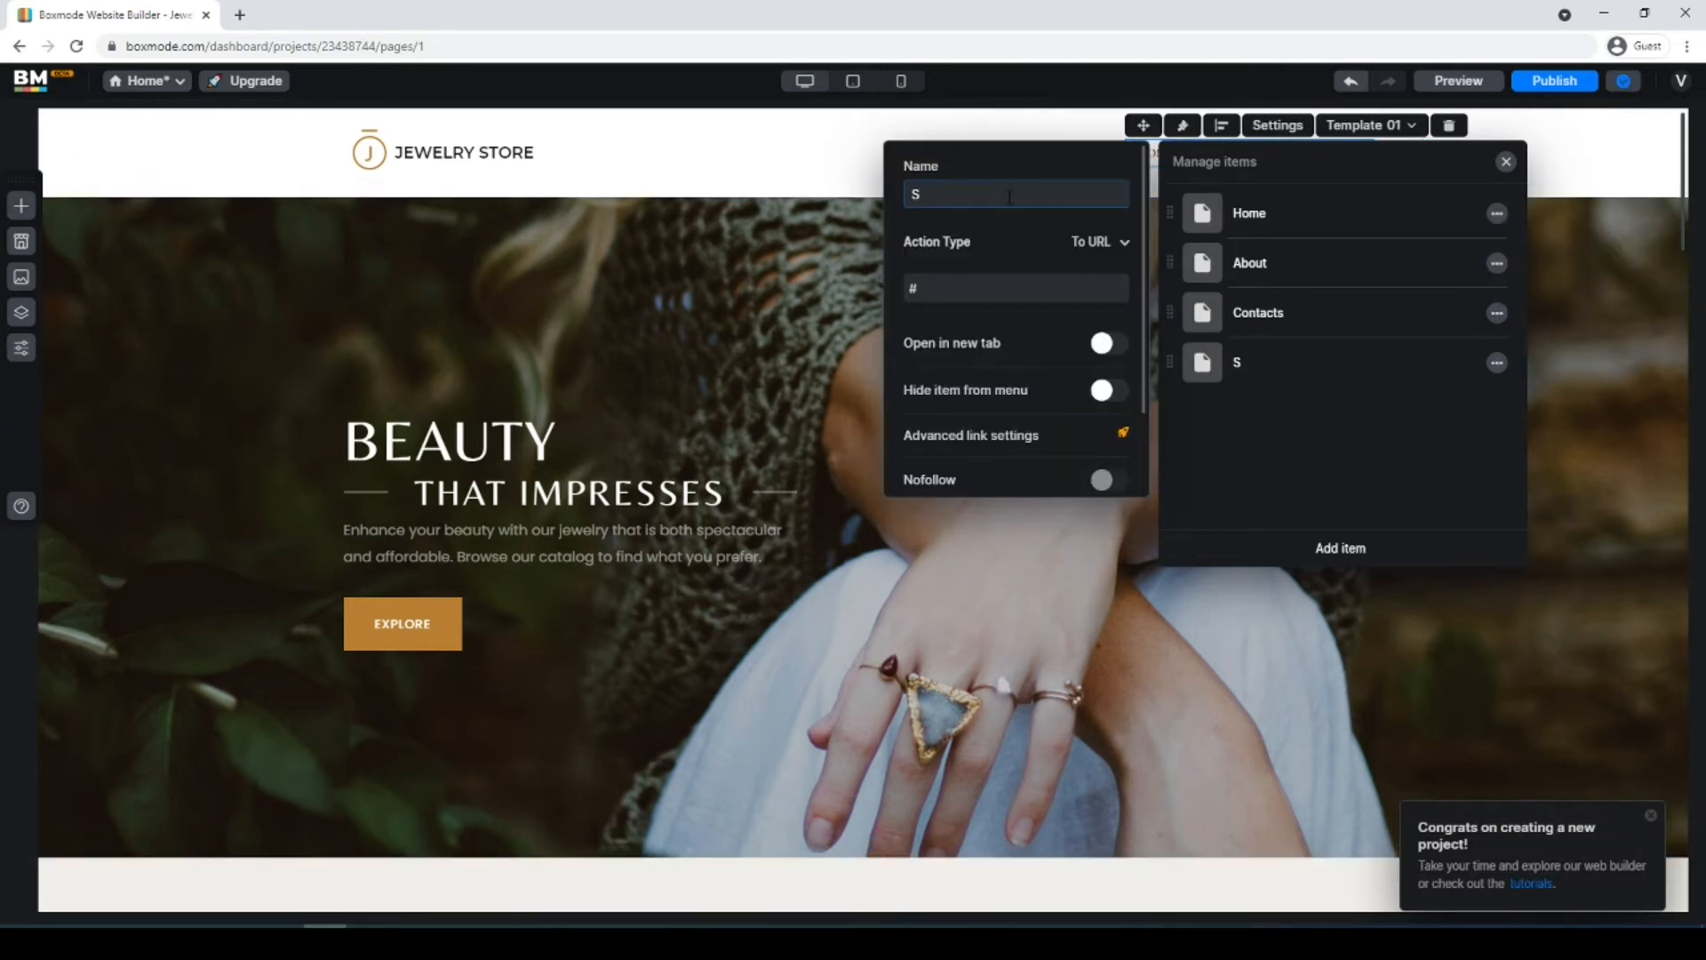
pyautogui.click(1252, 405)
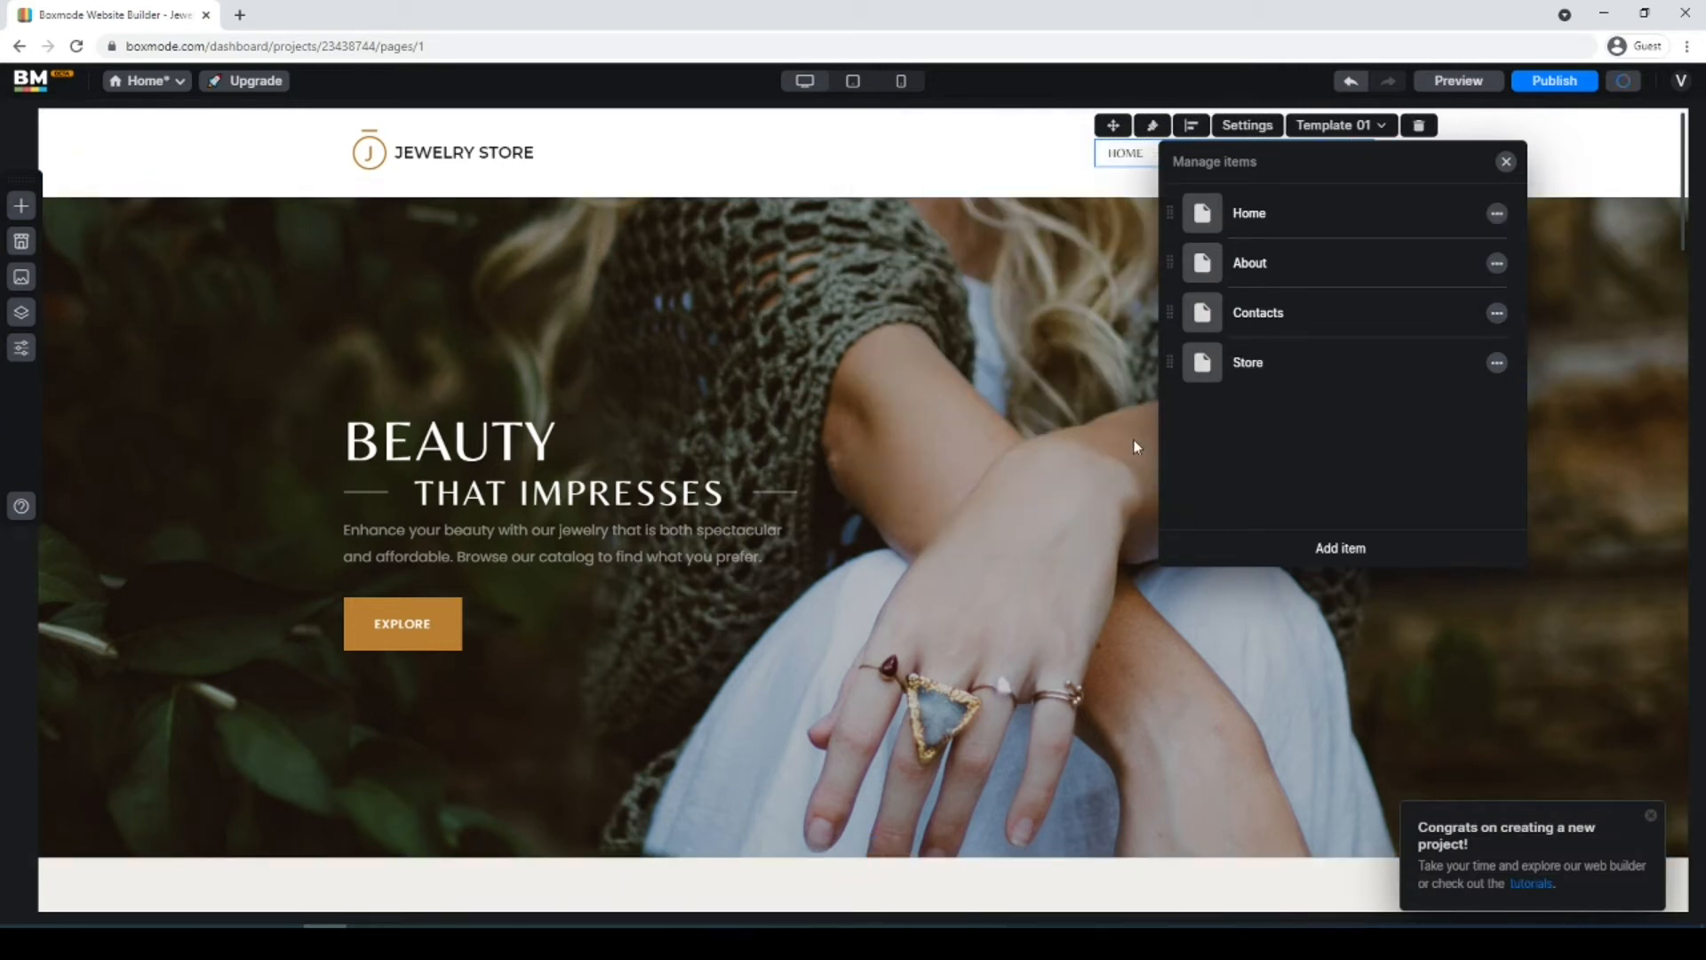
pyautogui.click(1505, 162)
# Replace the hero paragraph with "Create timeless pieces with our fine selection of gold and silver jewelry" and set its font size to 18.
pyautogui.click(480, 547)
pyautogui.click(406, 503)
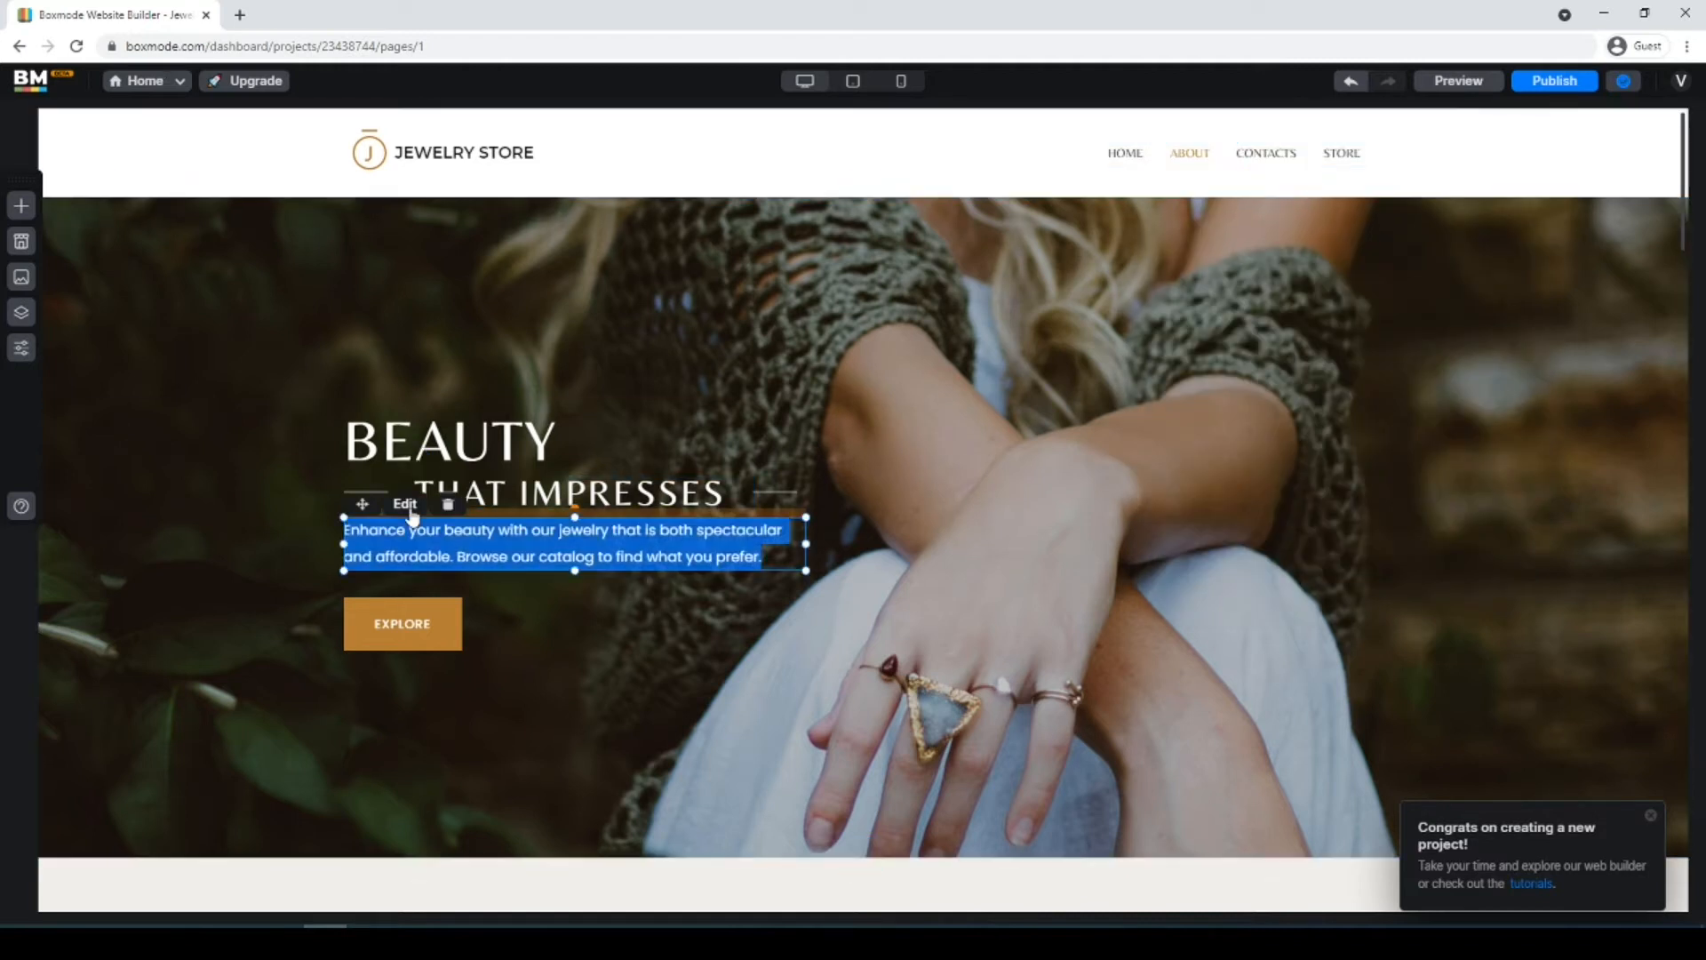
pyautogui.write('Create timeless pieces with our fine selection of gold and silver jewelry')
pyautogui.hotkey('ctrl', 'a')
pyautogui.click(569, 504)
pyautogui.click(576, 710)
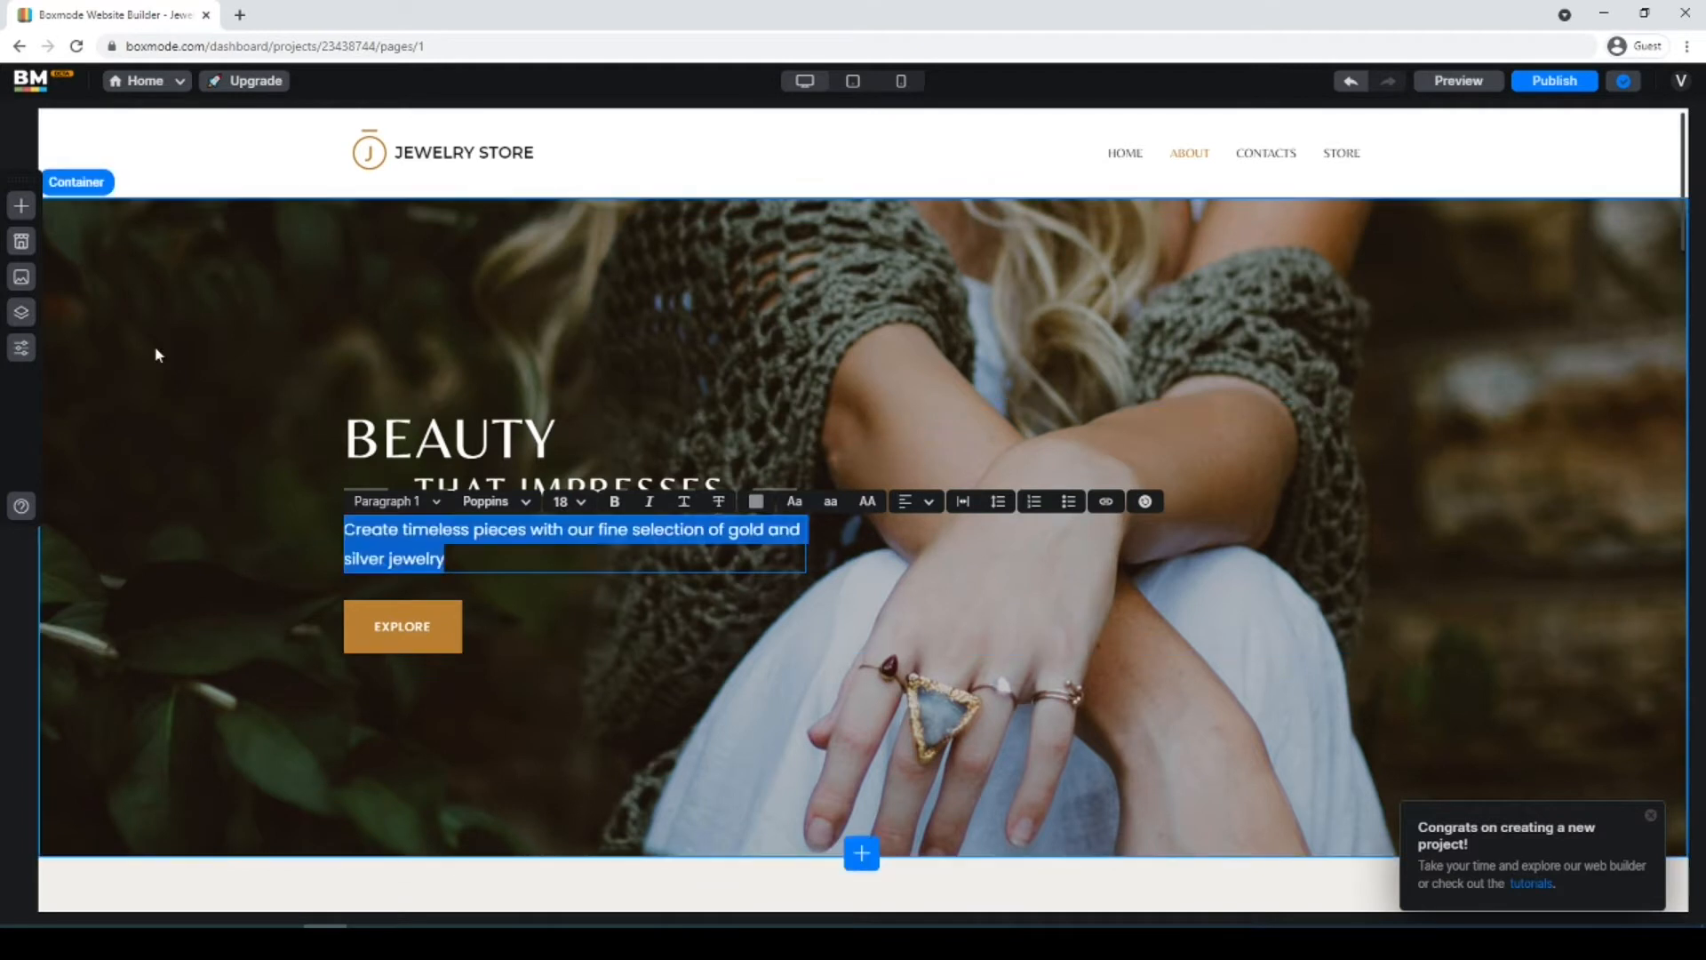
# Review the design settings of the hero container, including its background image, alignment, border and shadow options.
pyautogui.click(156, 350)
pyautogui.click(96, 184)
pyautogui.scroll(-2, 235, 509)
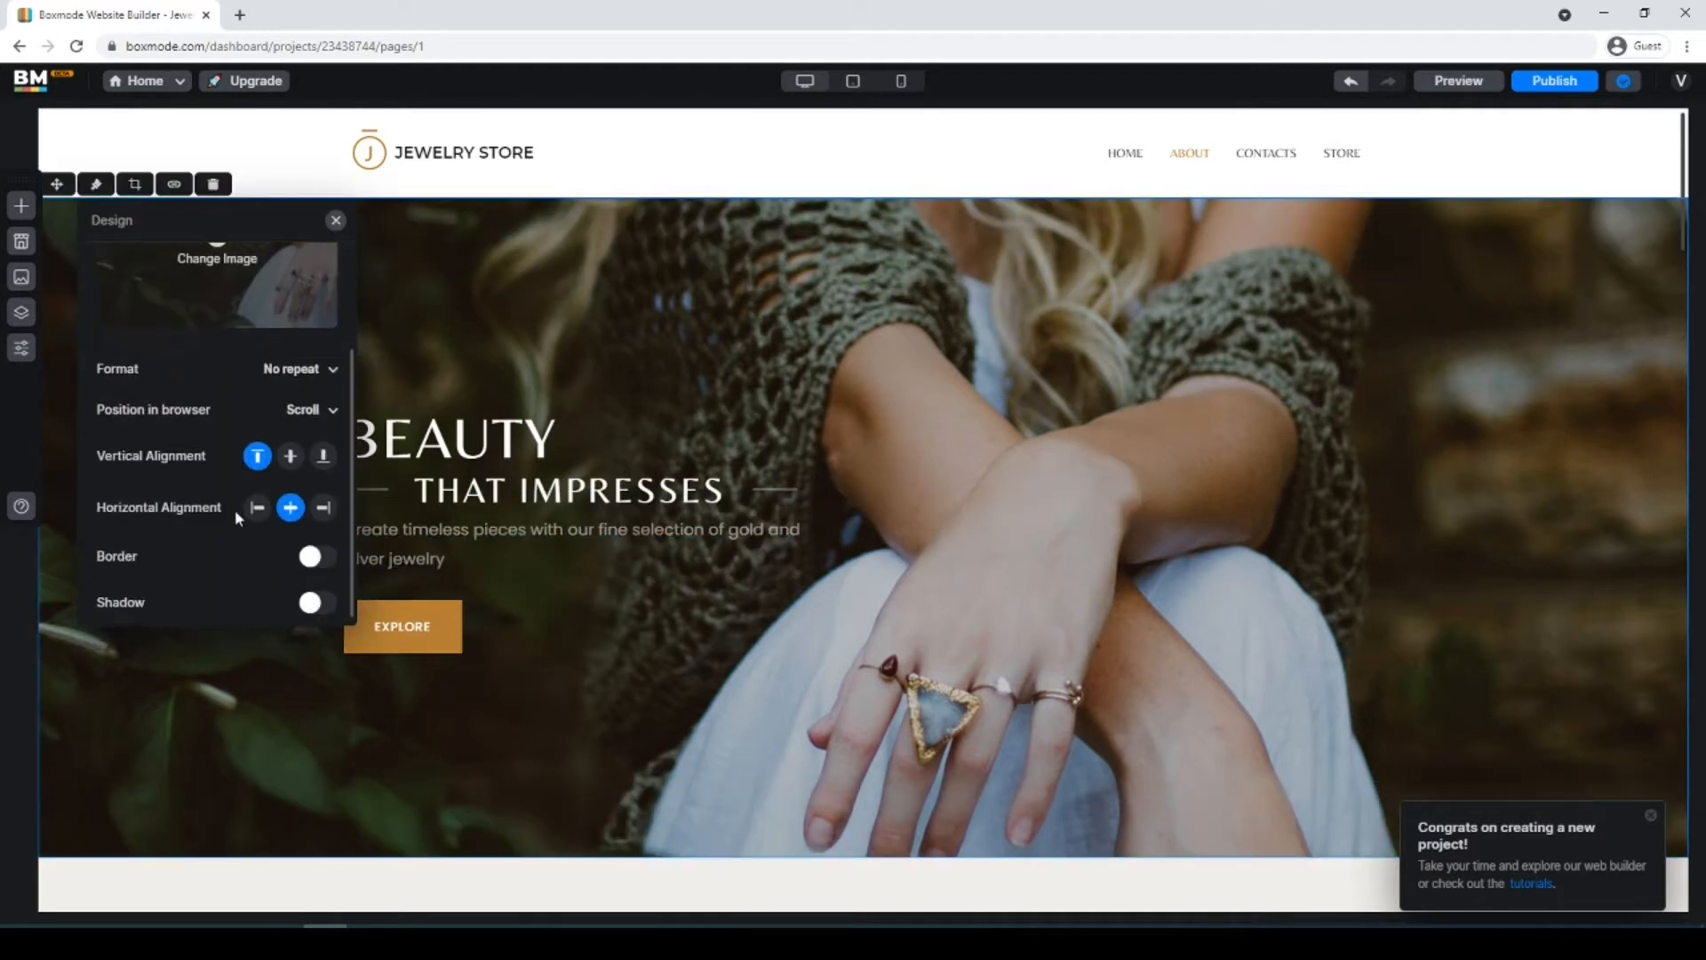
pyautogui.scroll(2, 325, 283)
pyautogui.click(336, 221)
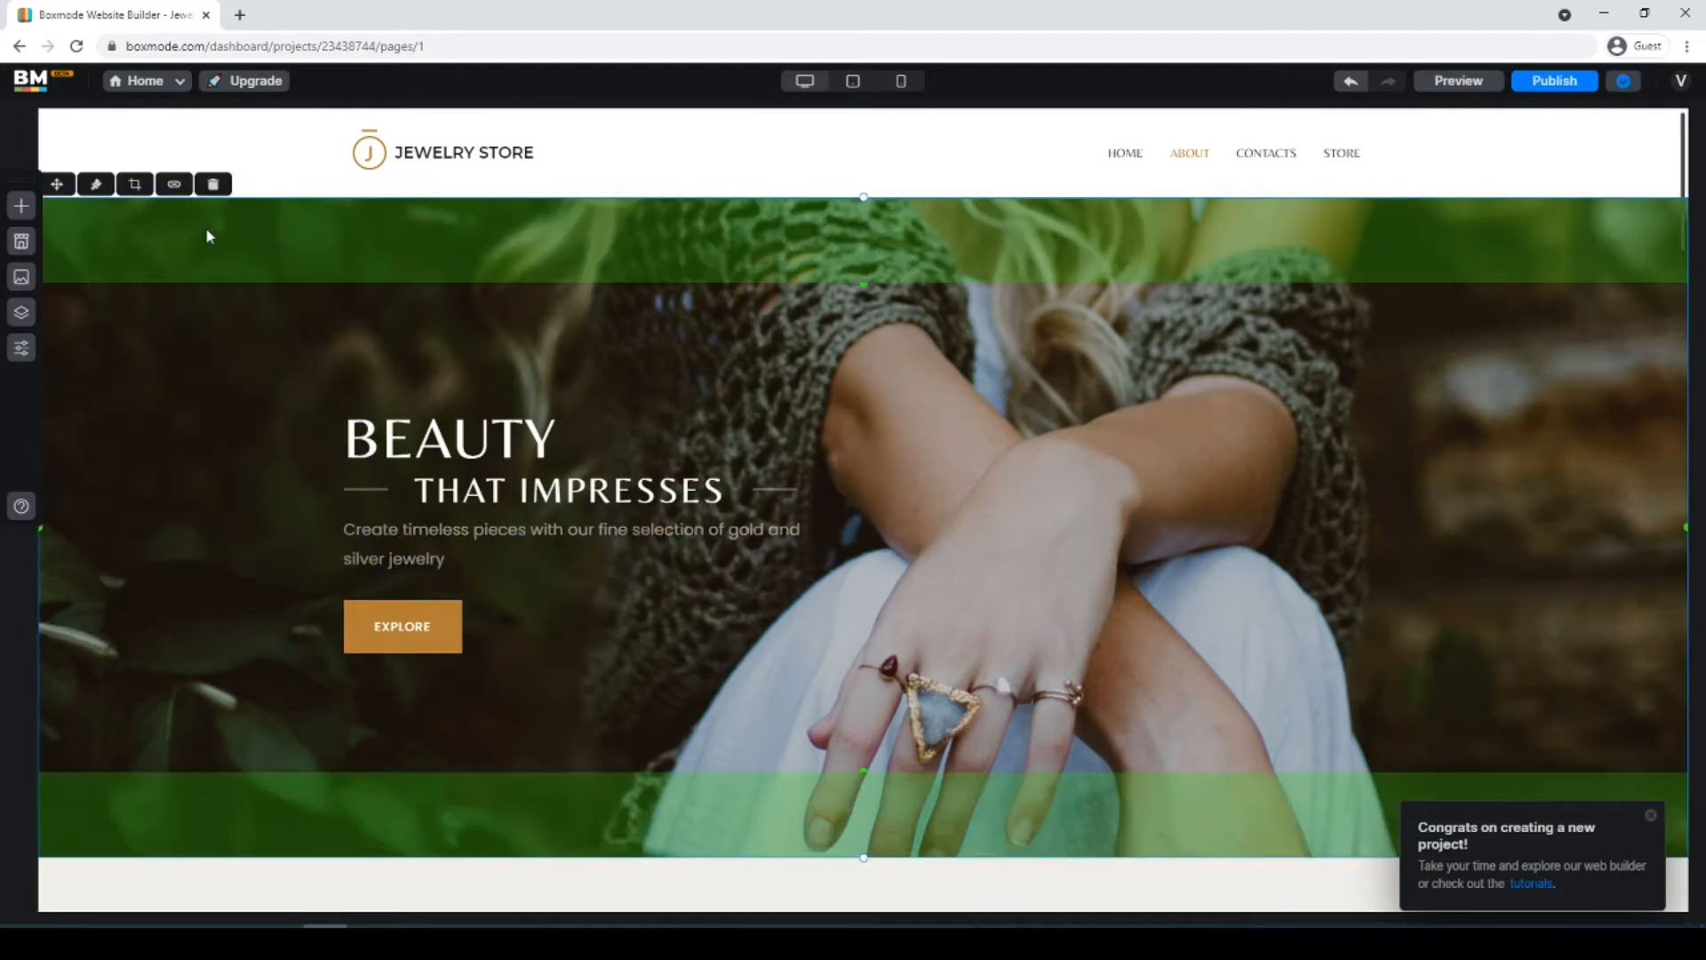
# Add an online store to the website project.
pyautogui.click(21, 242)
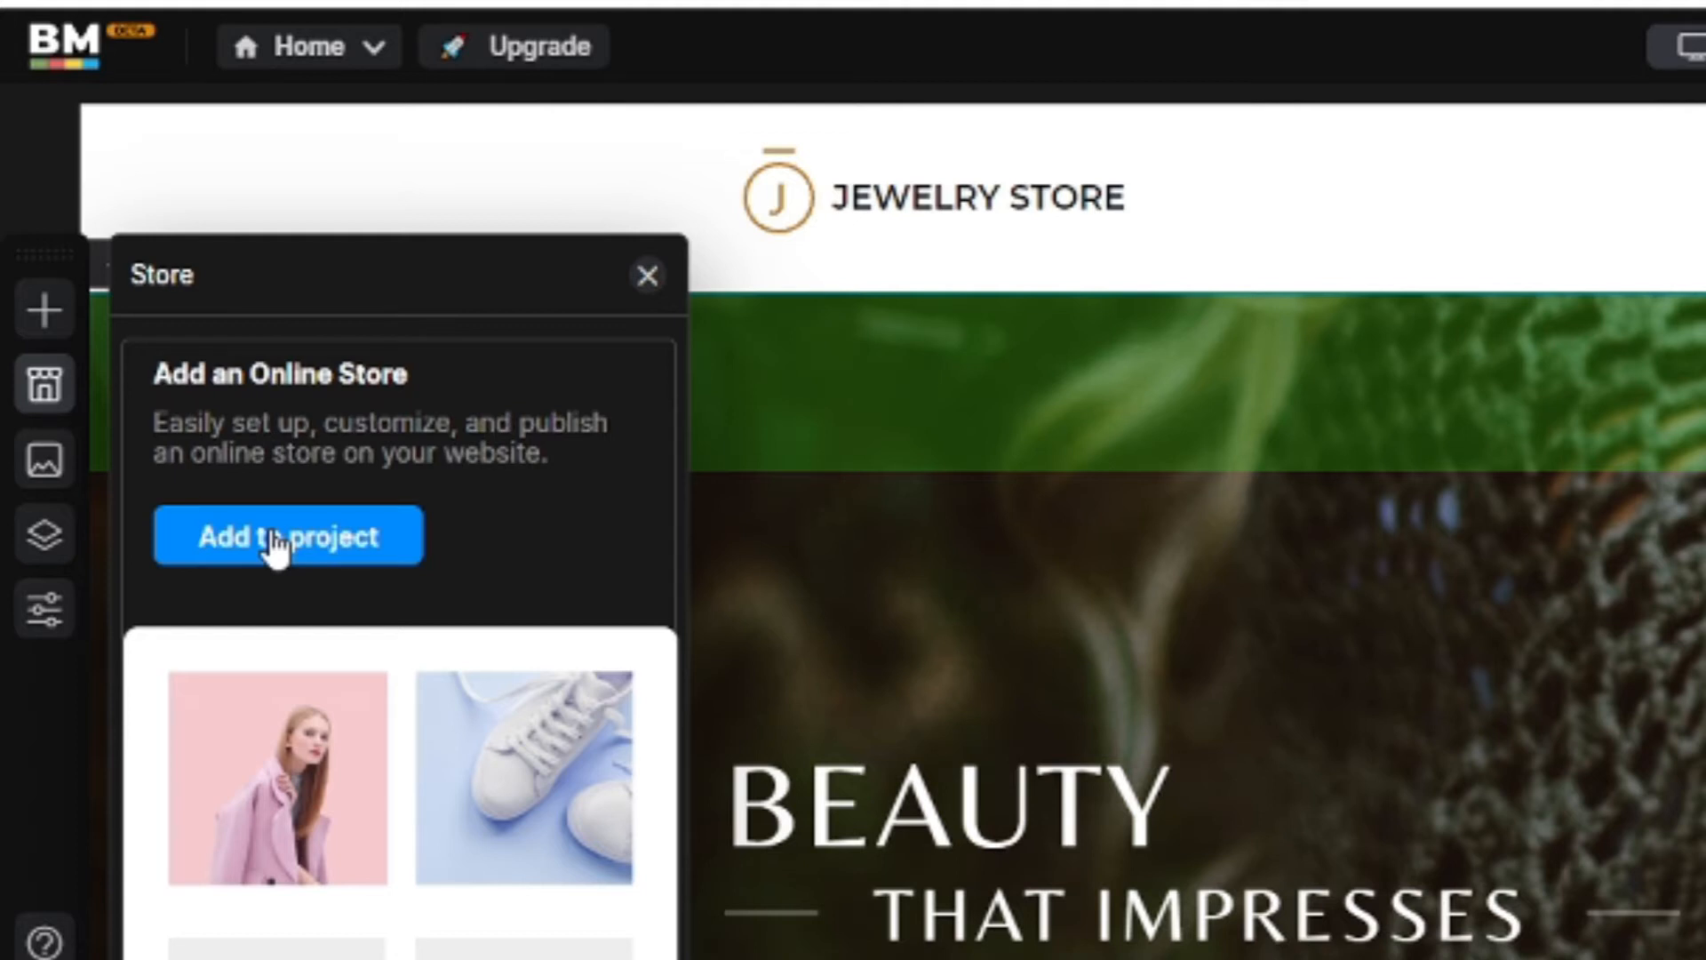
pyautogui.click(276, 541)
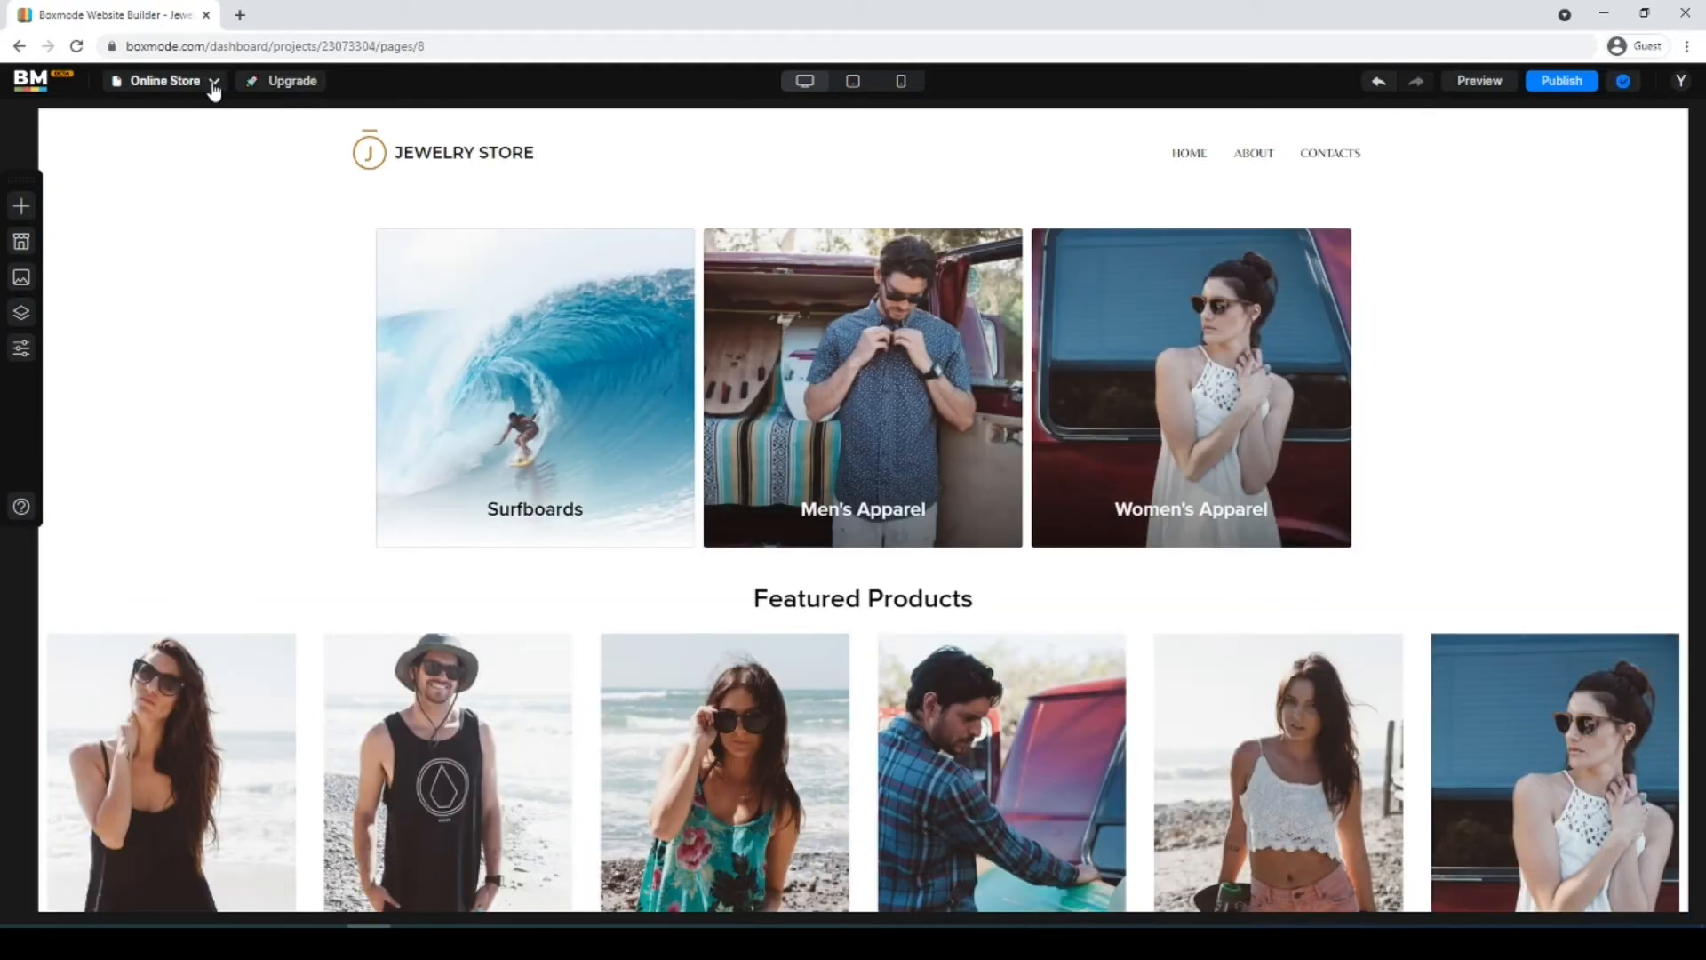
# Check the project's page list from the Online Store page and open the store options.
pyautogui.click(214, 84)
pyautogui.moveTo(242, 264)
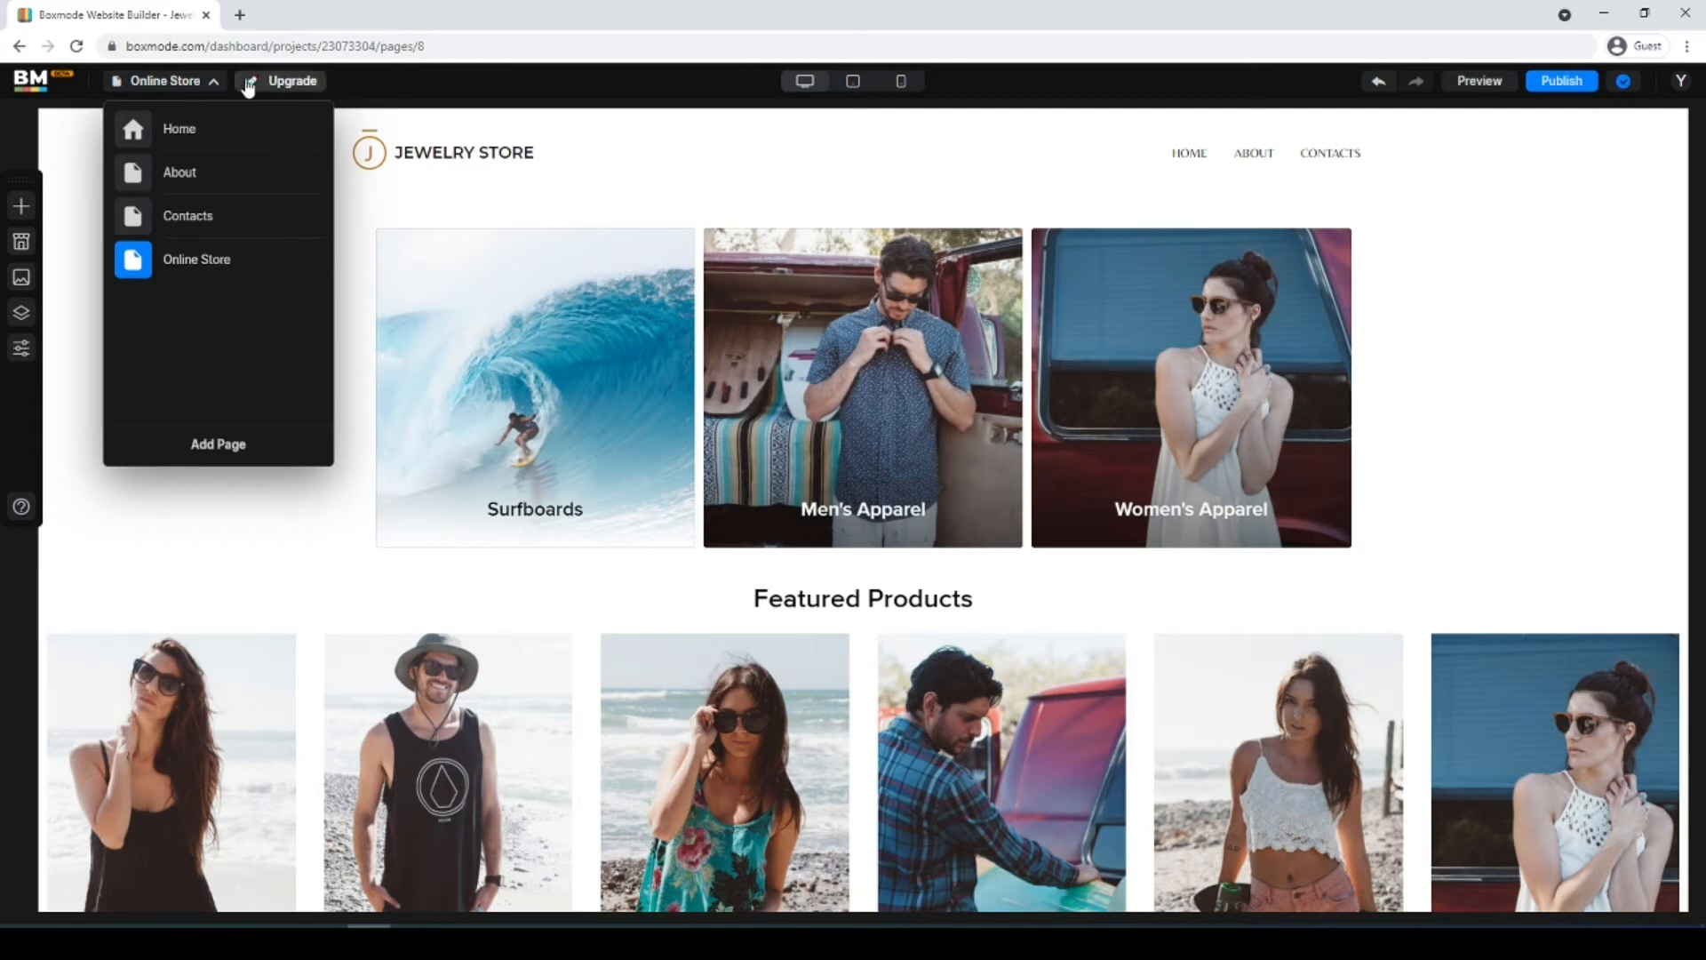
pyautogui.click(214, 84)
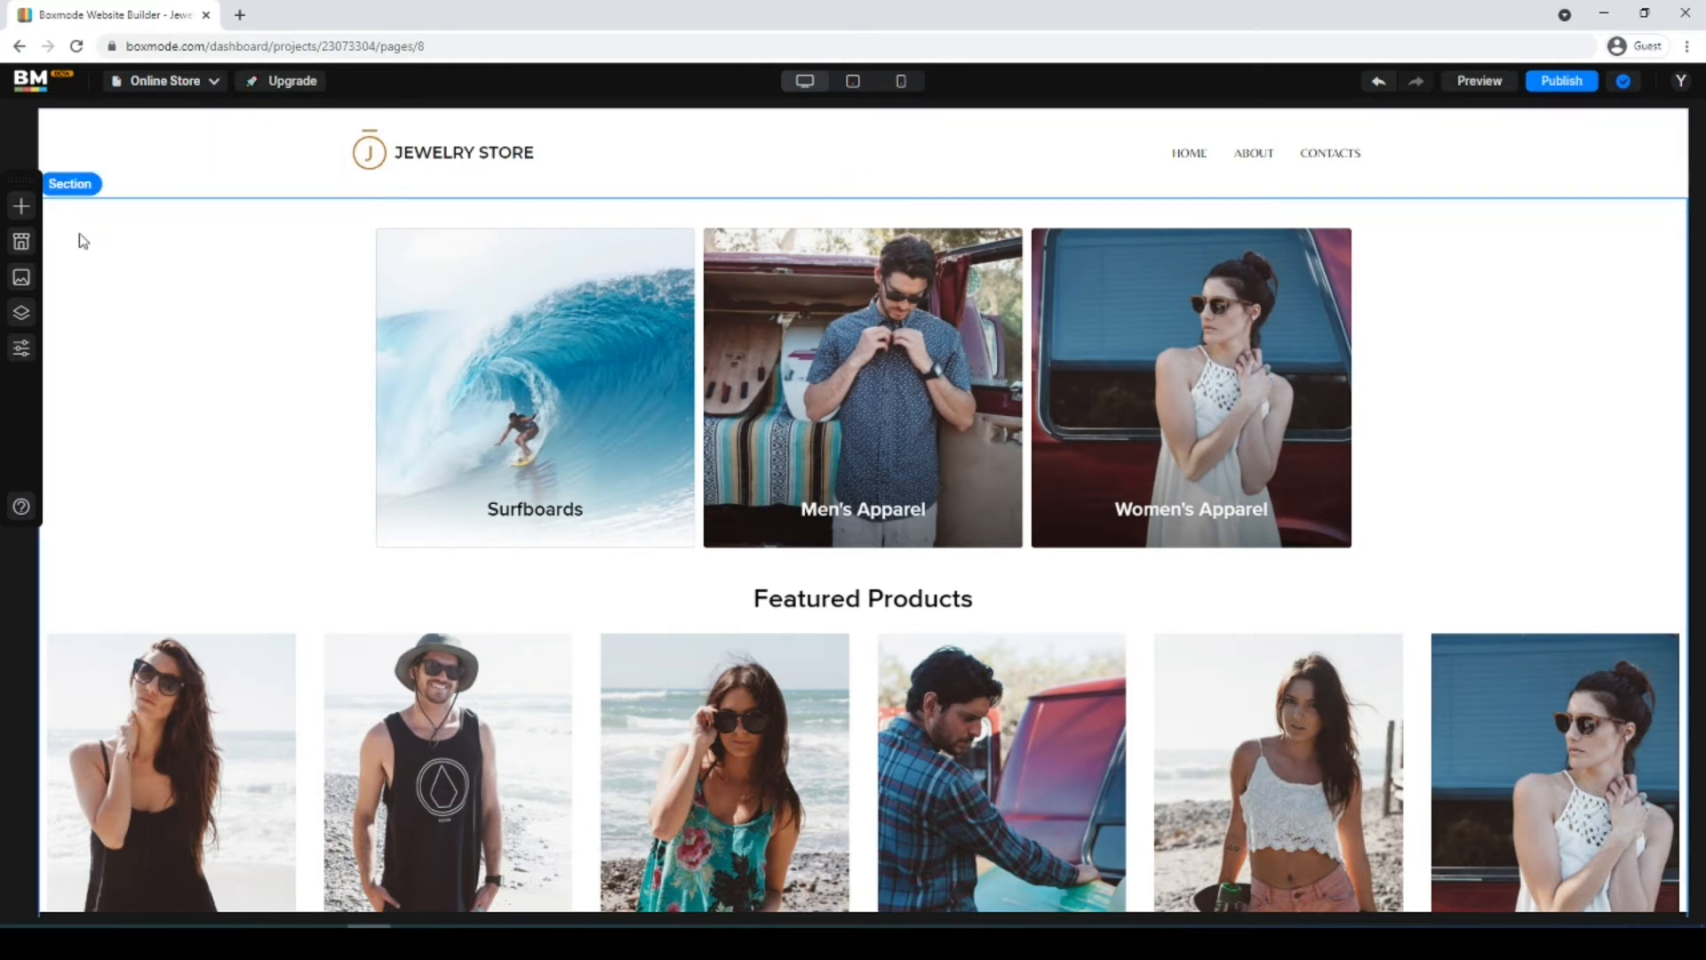
pyautogui.click(21, 242)
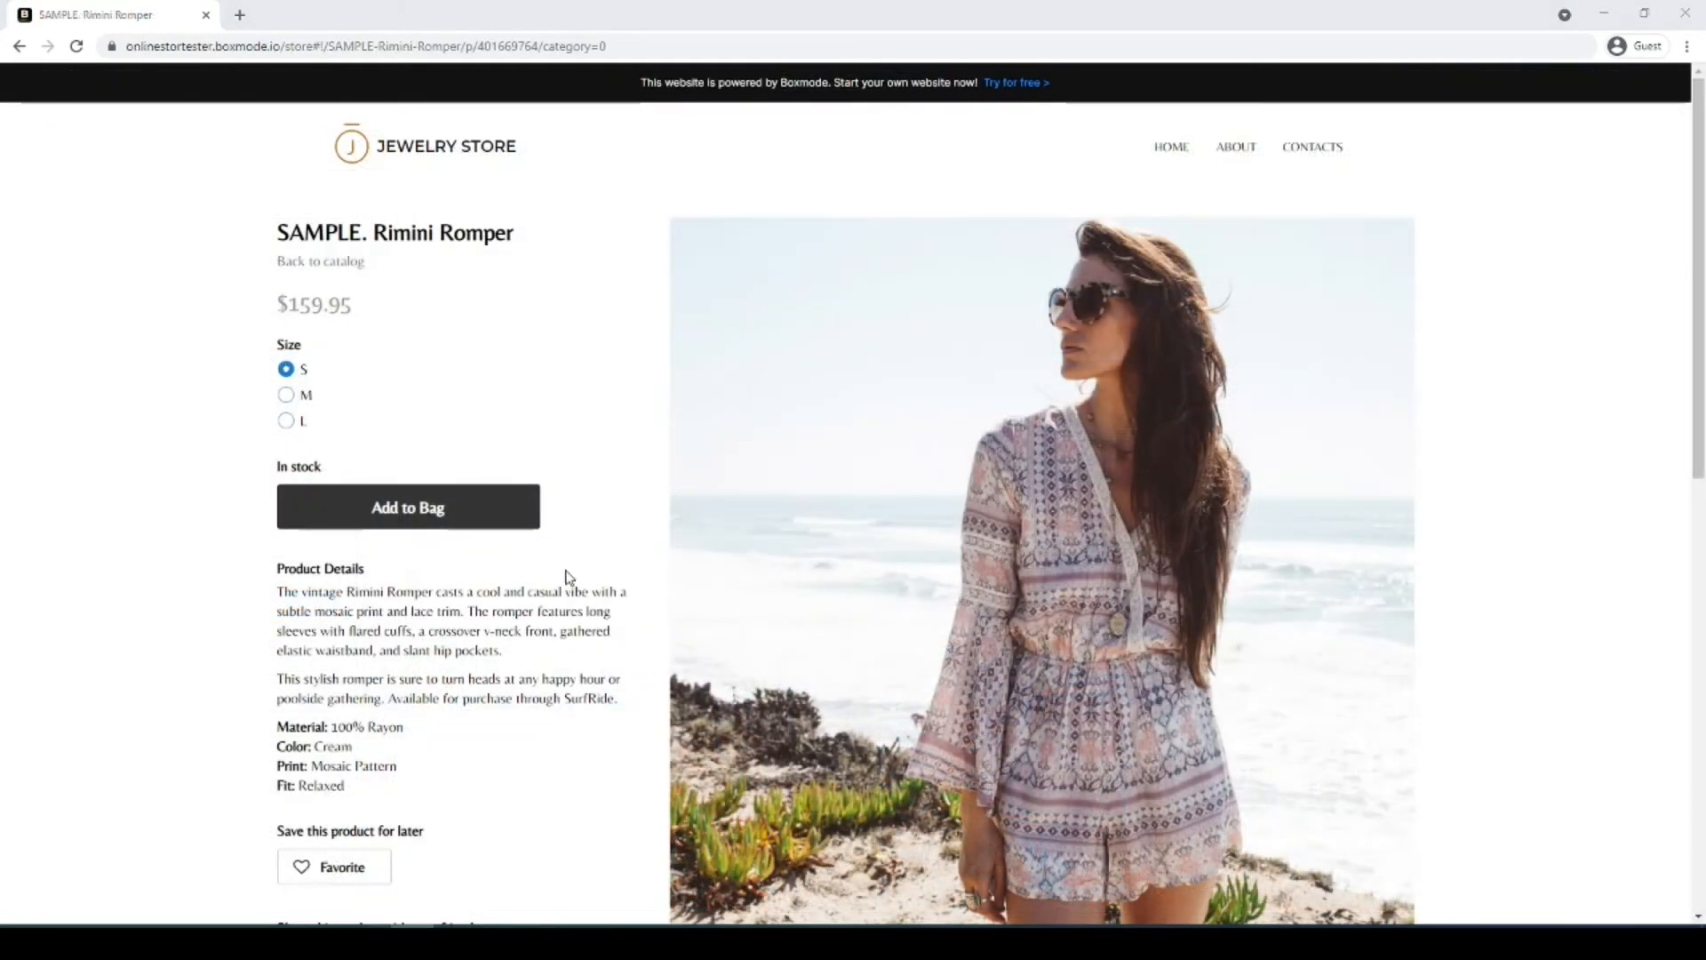
# Add the sample Rimini Romper to the bag on the published site and proceed to checkout from the shopping cart.
pyautogui.click(429, 513)
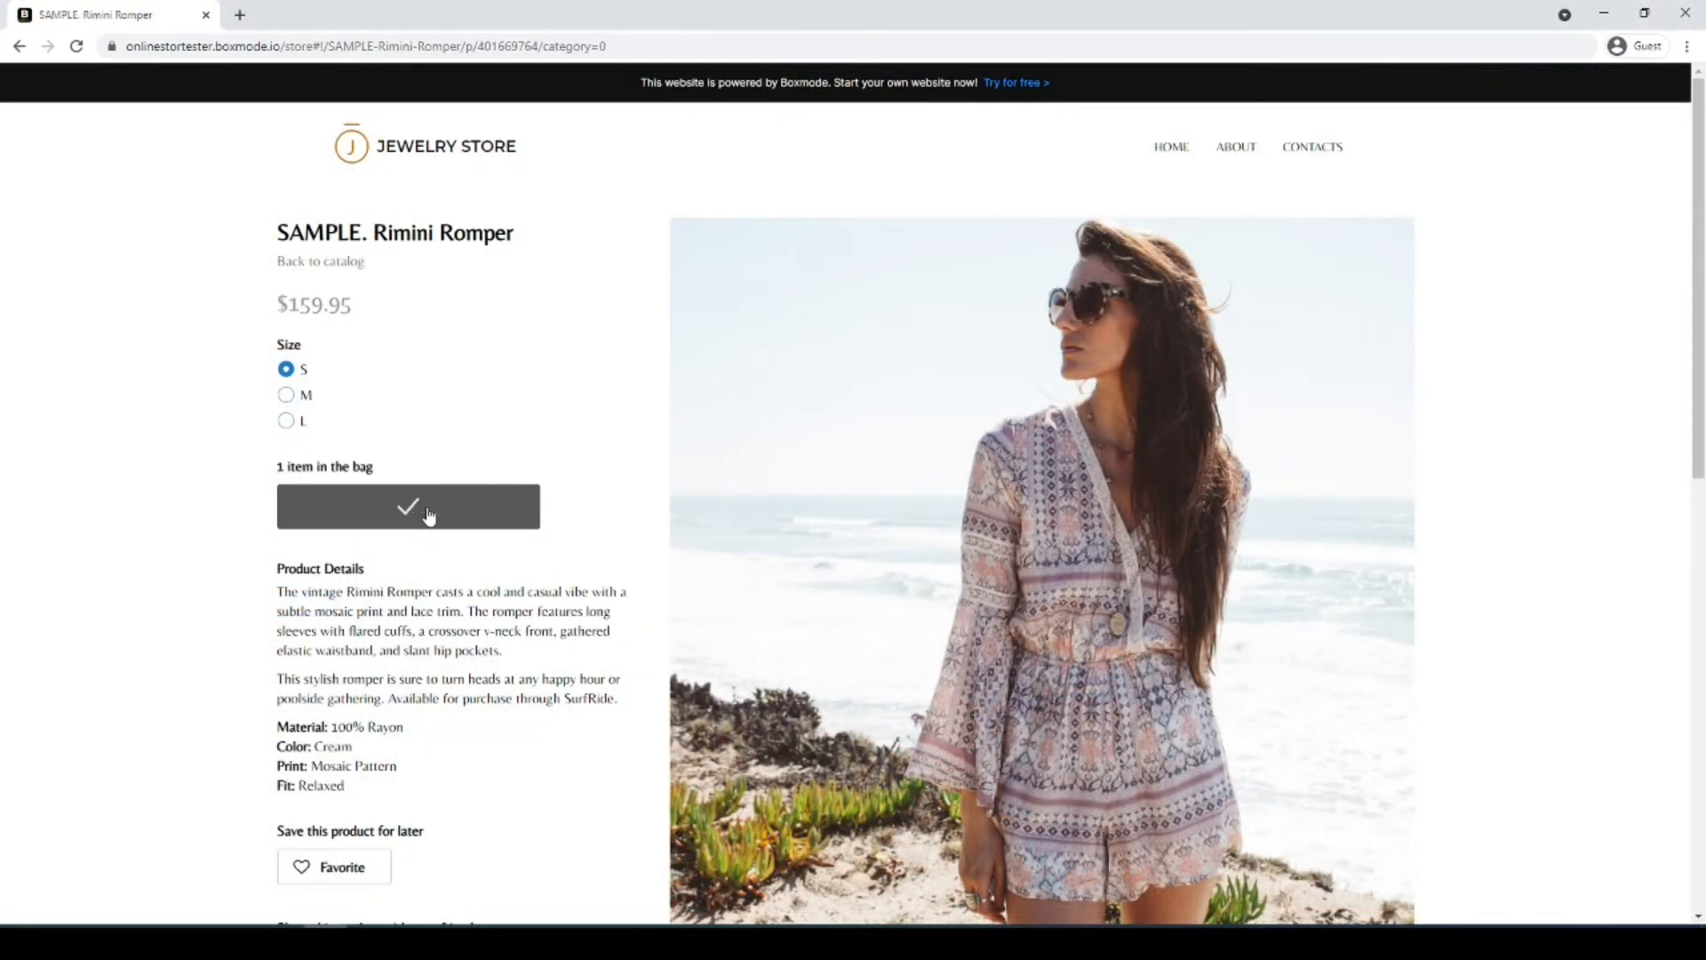
pyautogui.click(435, 563)
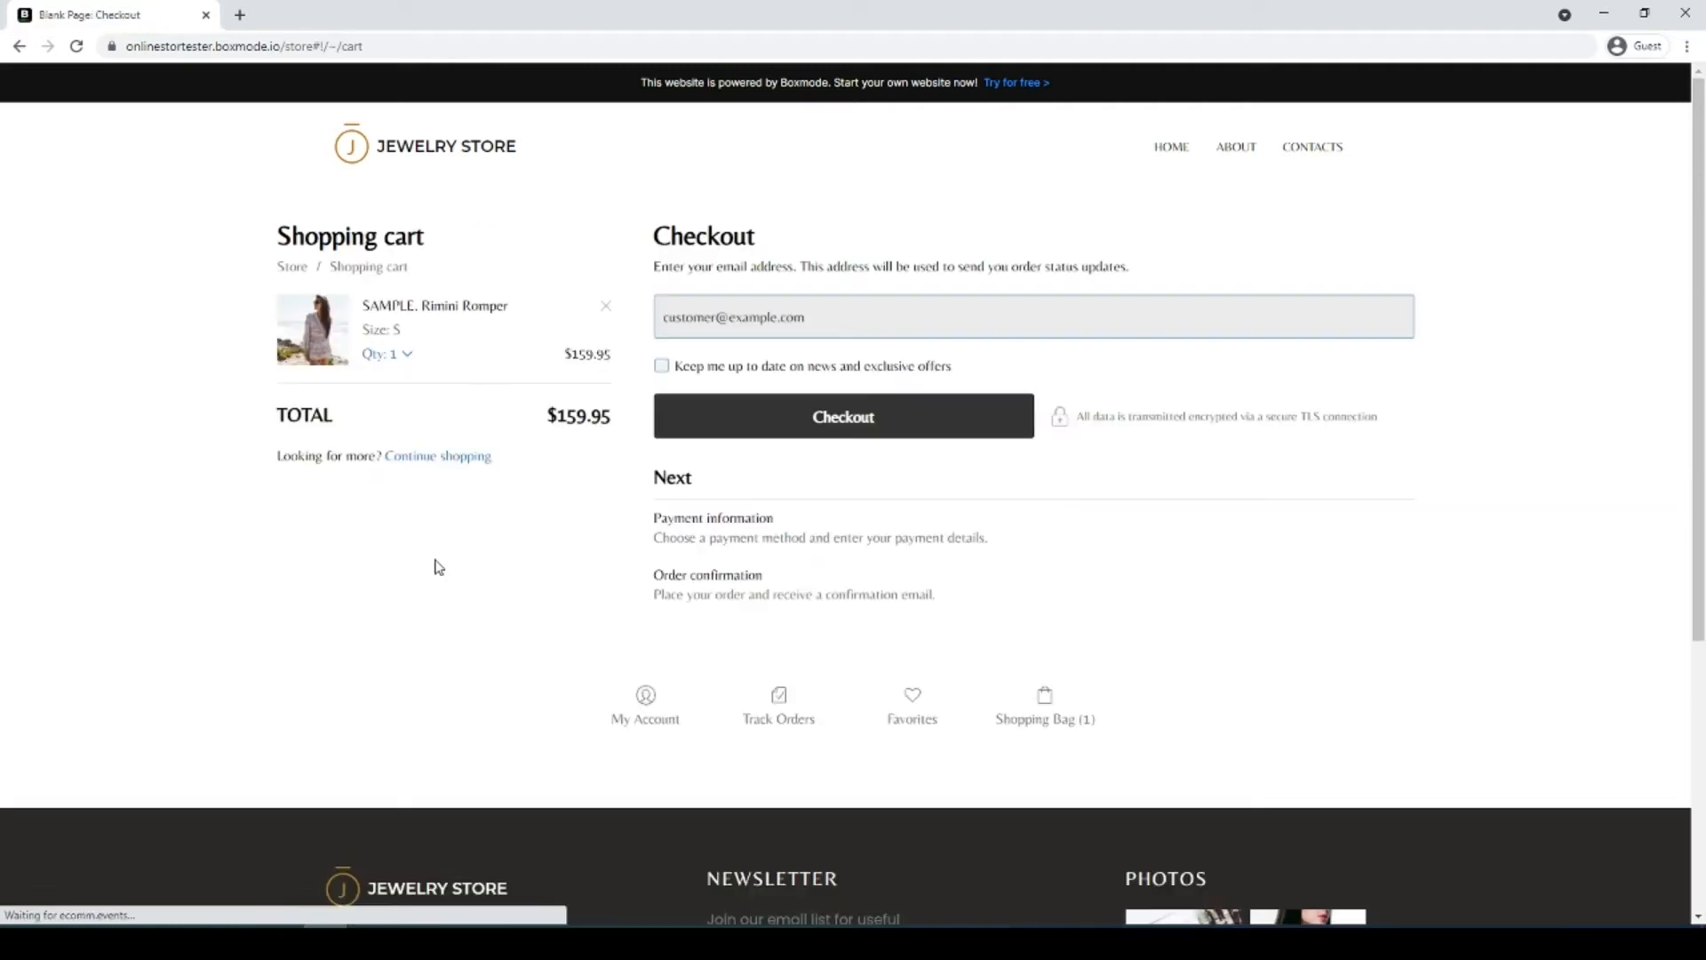
pyautogui.click(720, 426)
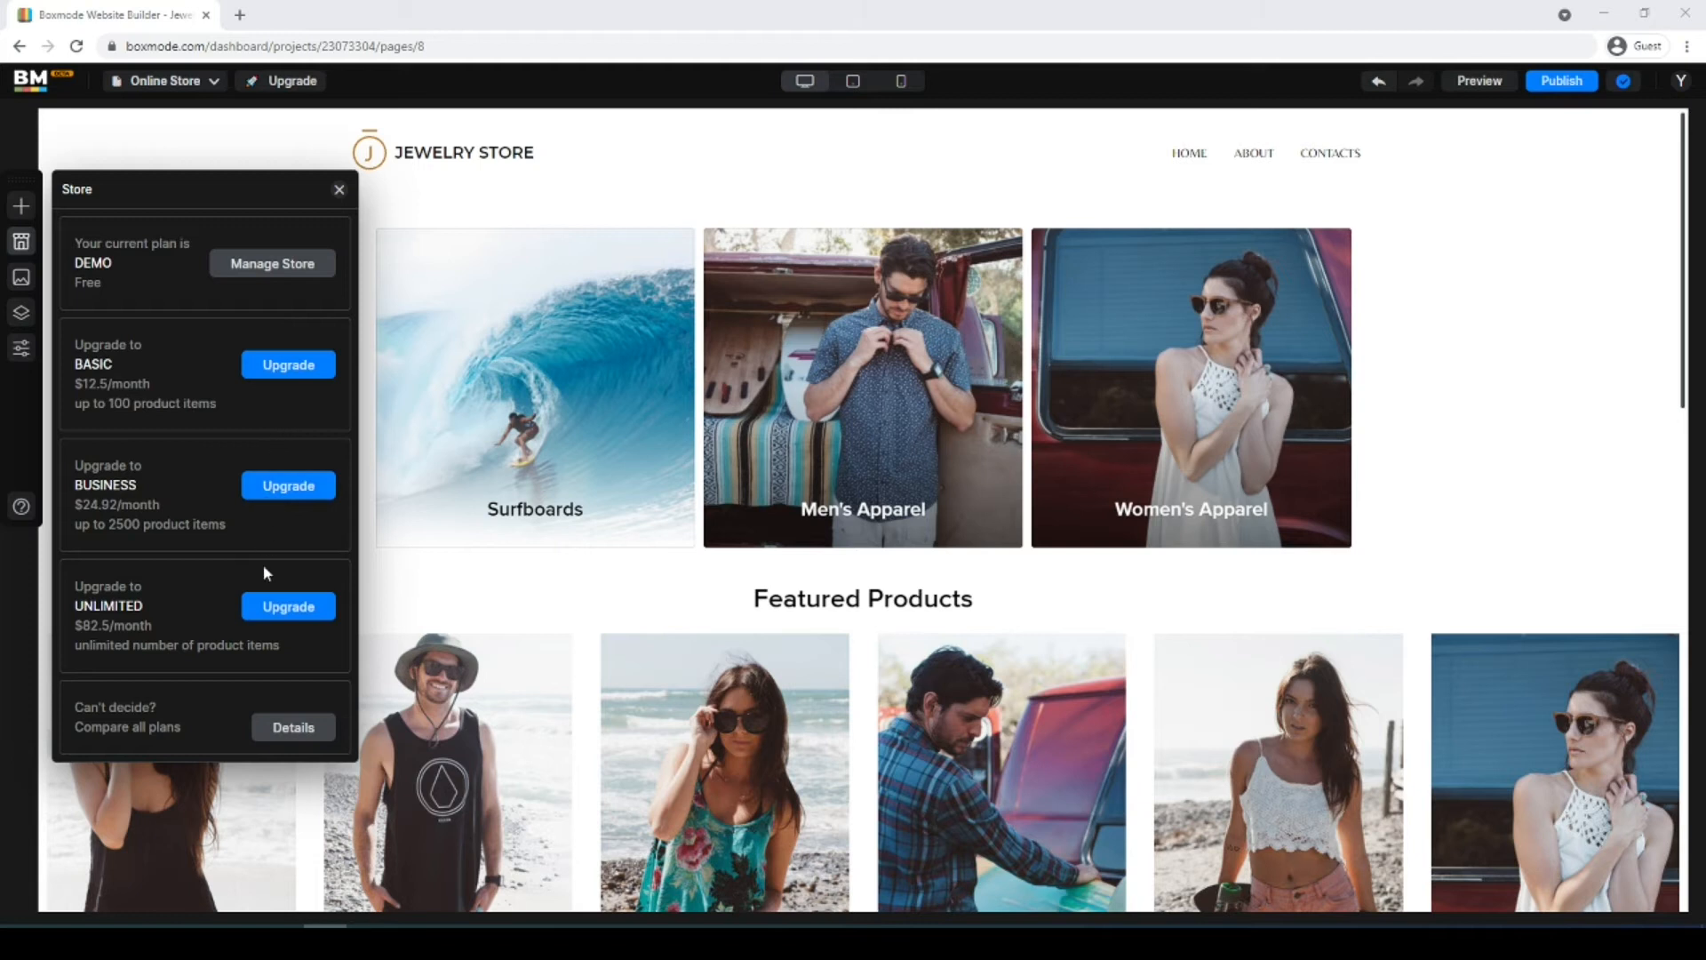
# Open the detailed comparison of the Boxmode Store plans and examine their prices and features.
pyautogui.click(290, 729)
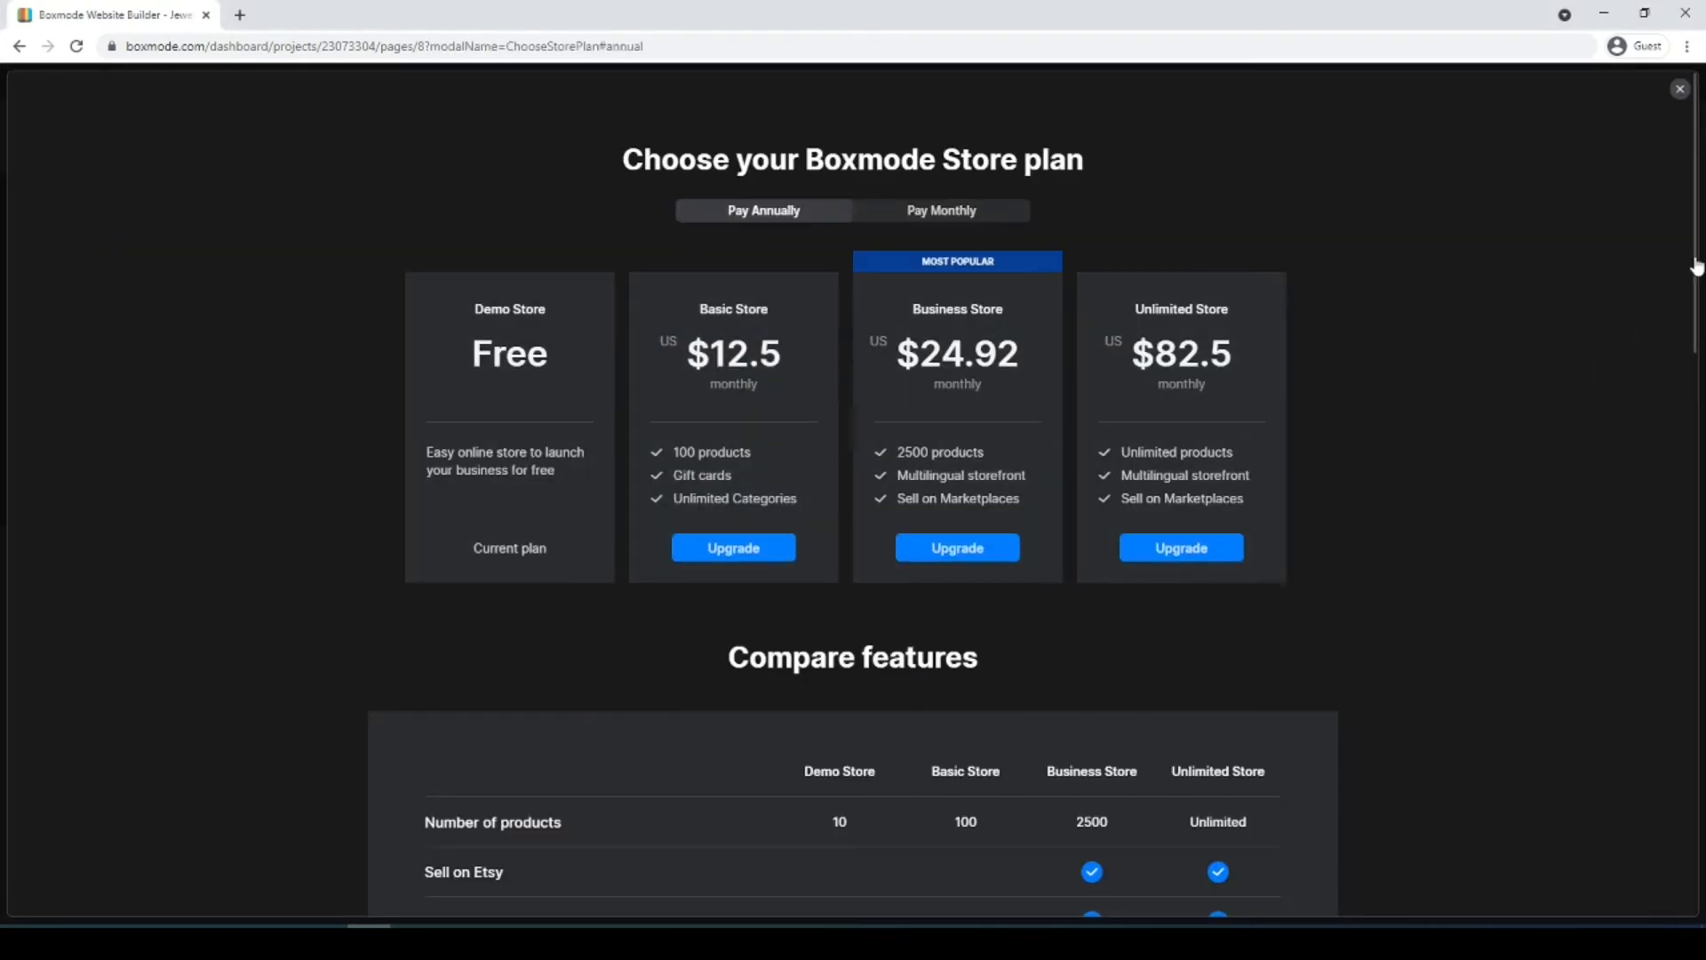
pyautogui.moveTo(1697, 258); pyautogui.dragTo(1635, 286)
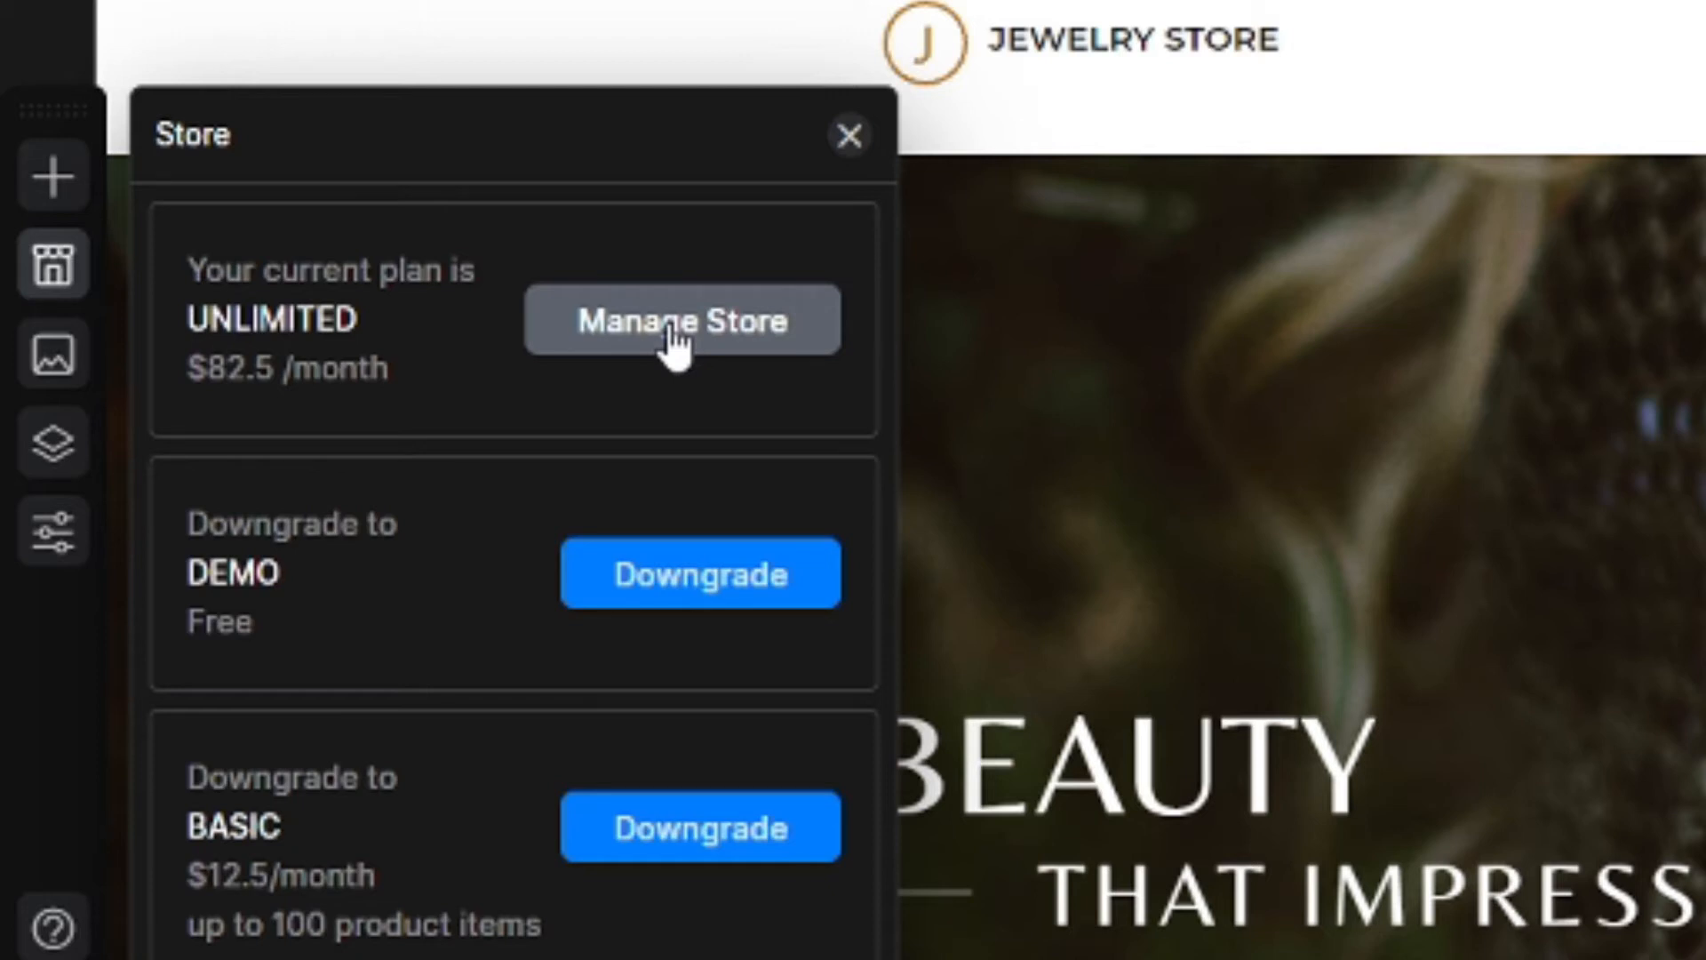
# Open the store manager's general settings and change the store name to "Jewelry Store".
pyautogui.click(670, 331)
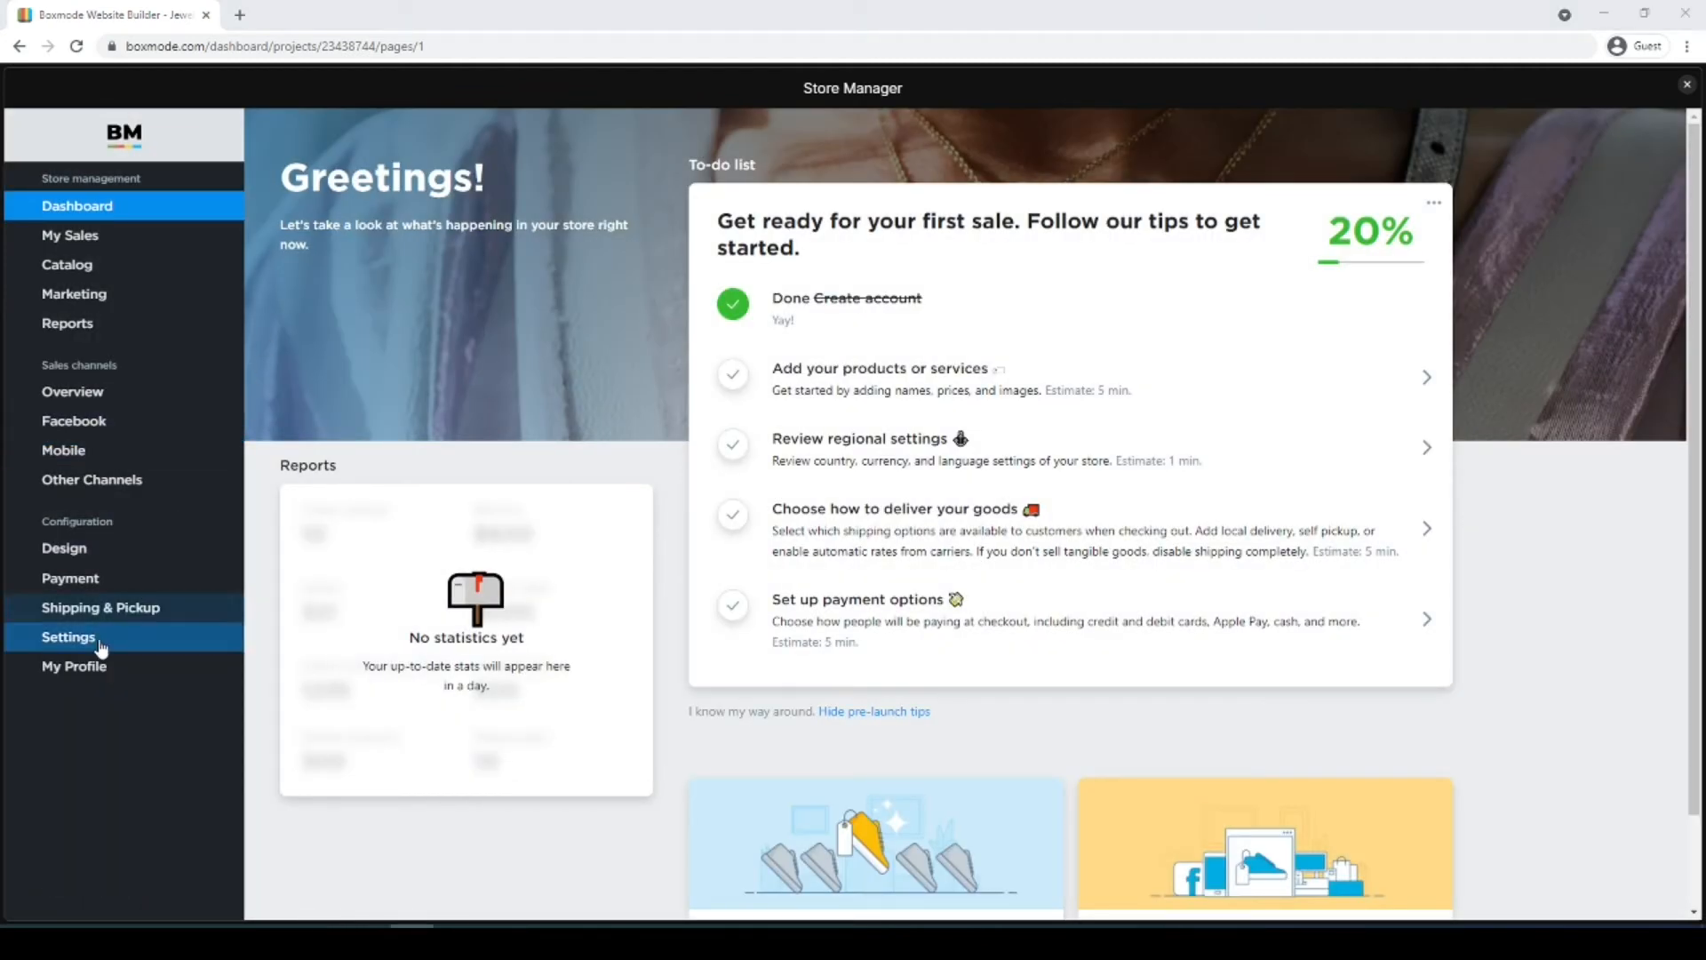
pyautogui.moveTo(97, 642)
pyautogui.click(283, 650)
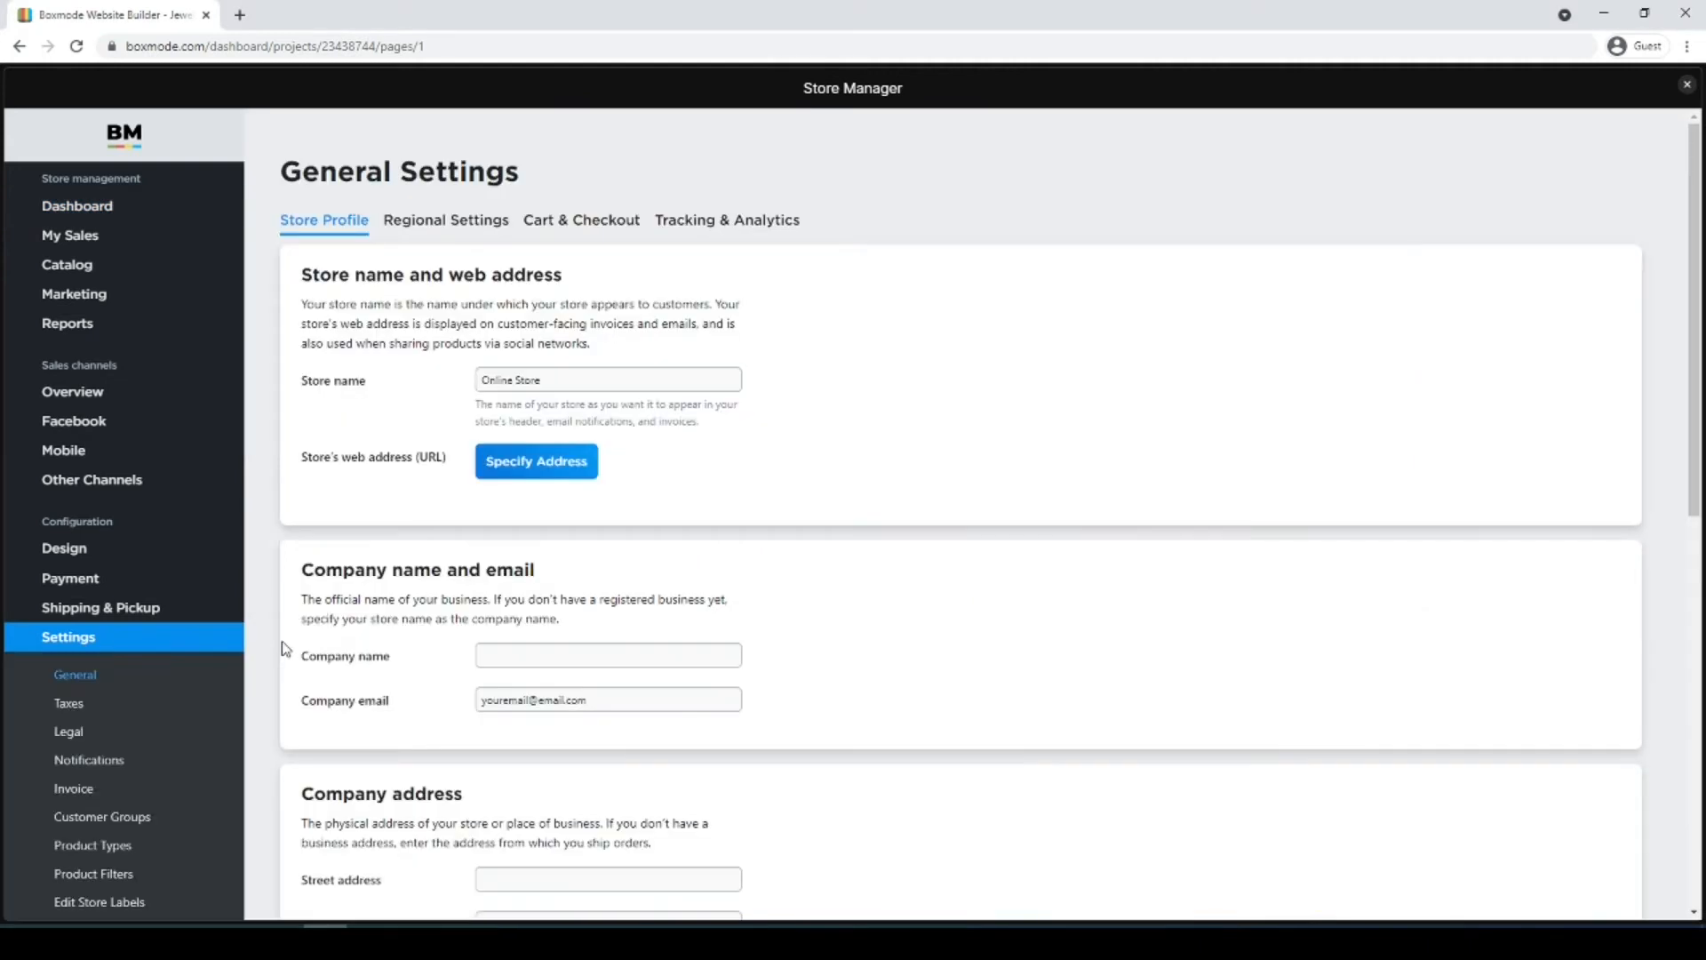
pyautogui.click(555, 384)
pyautogui.hotkey('ctrl', 'a')
pyautogui.write('Jewe')
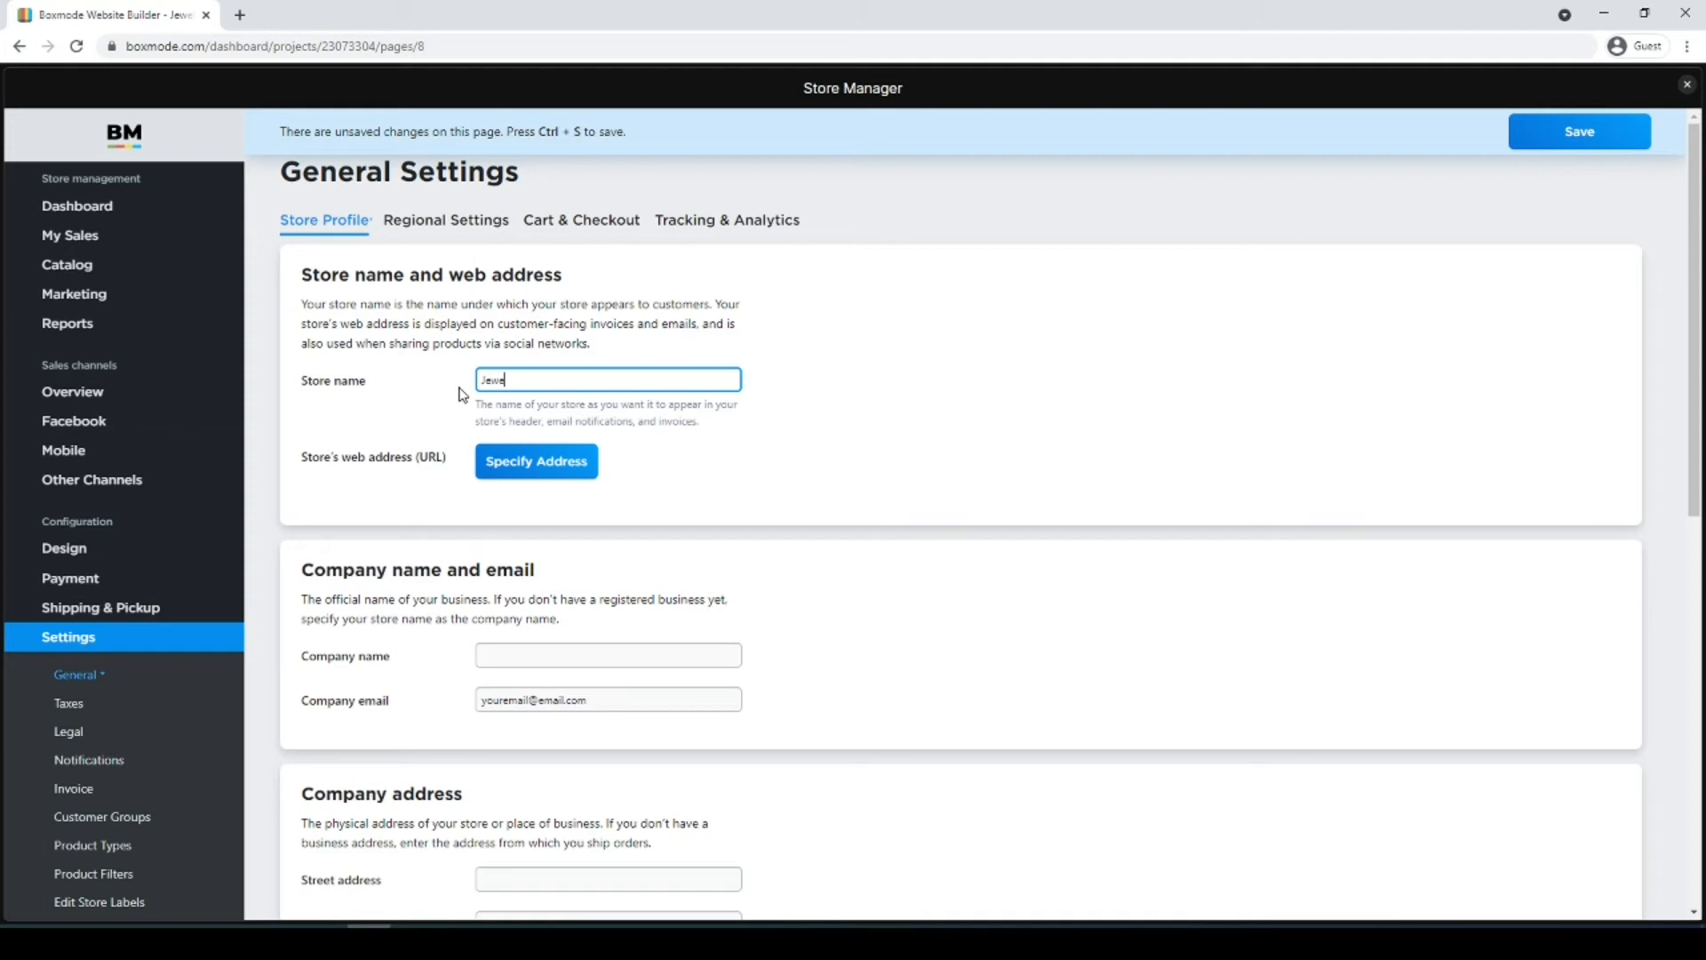
pyautogui.hotkey('alt', 'Tab')
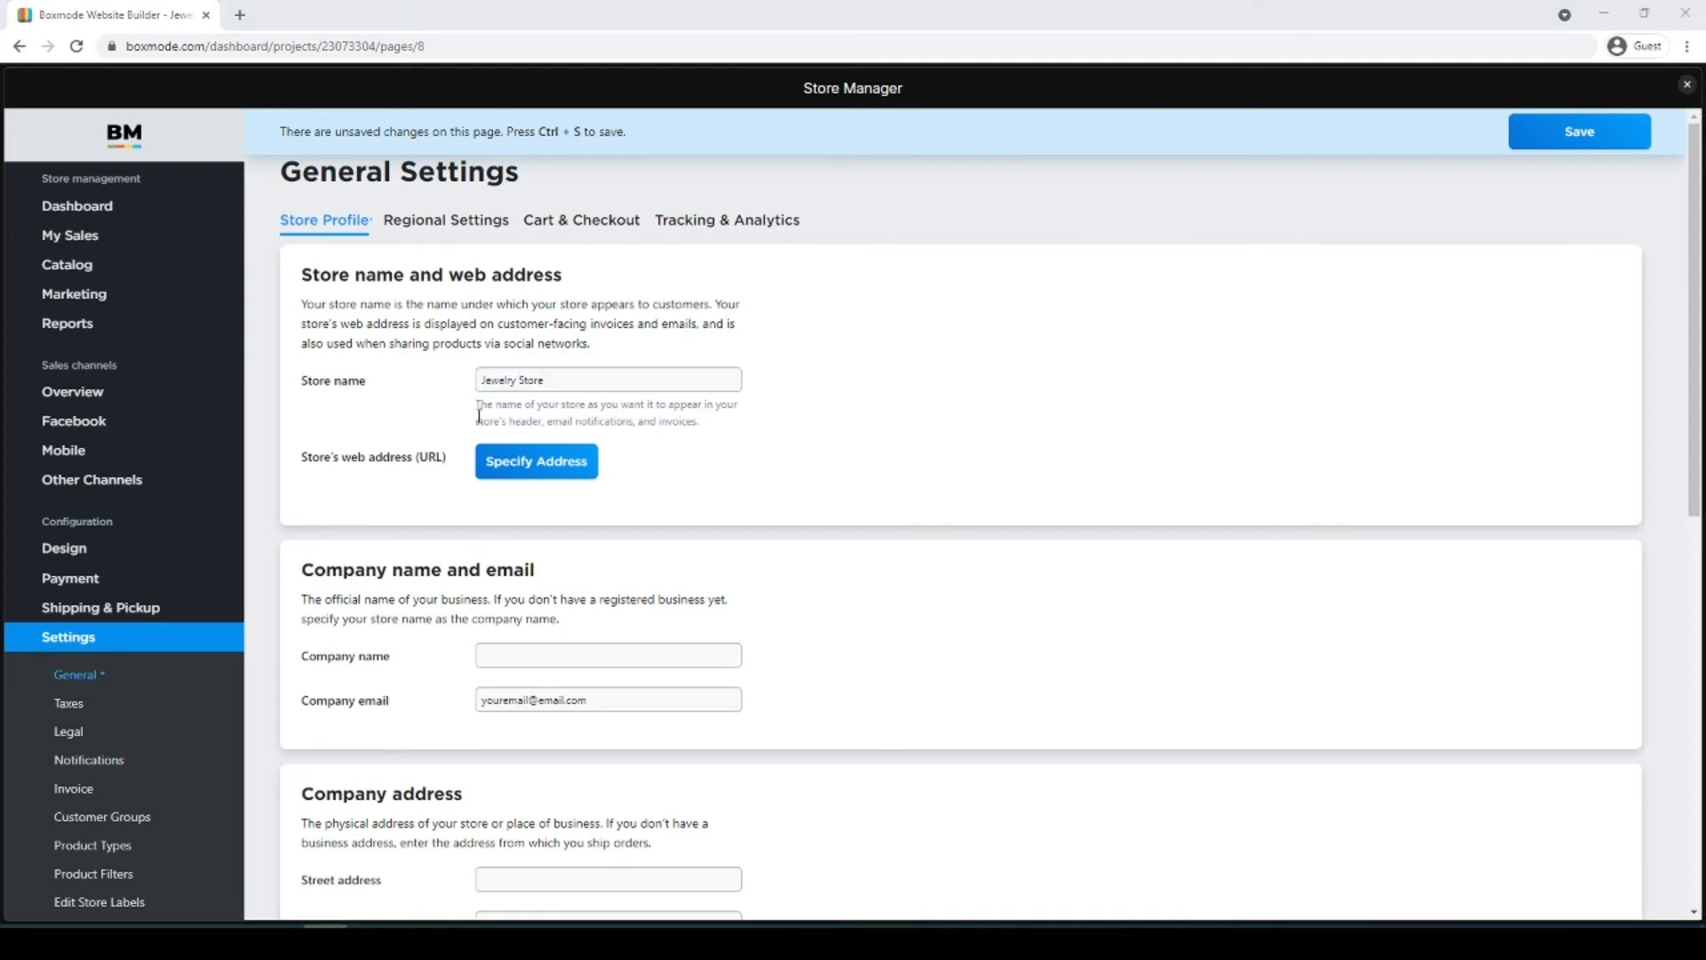
pyautogui.click(511, 473)
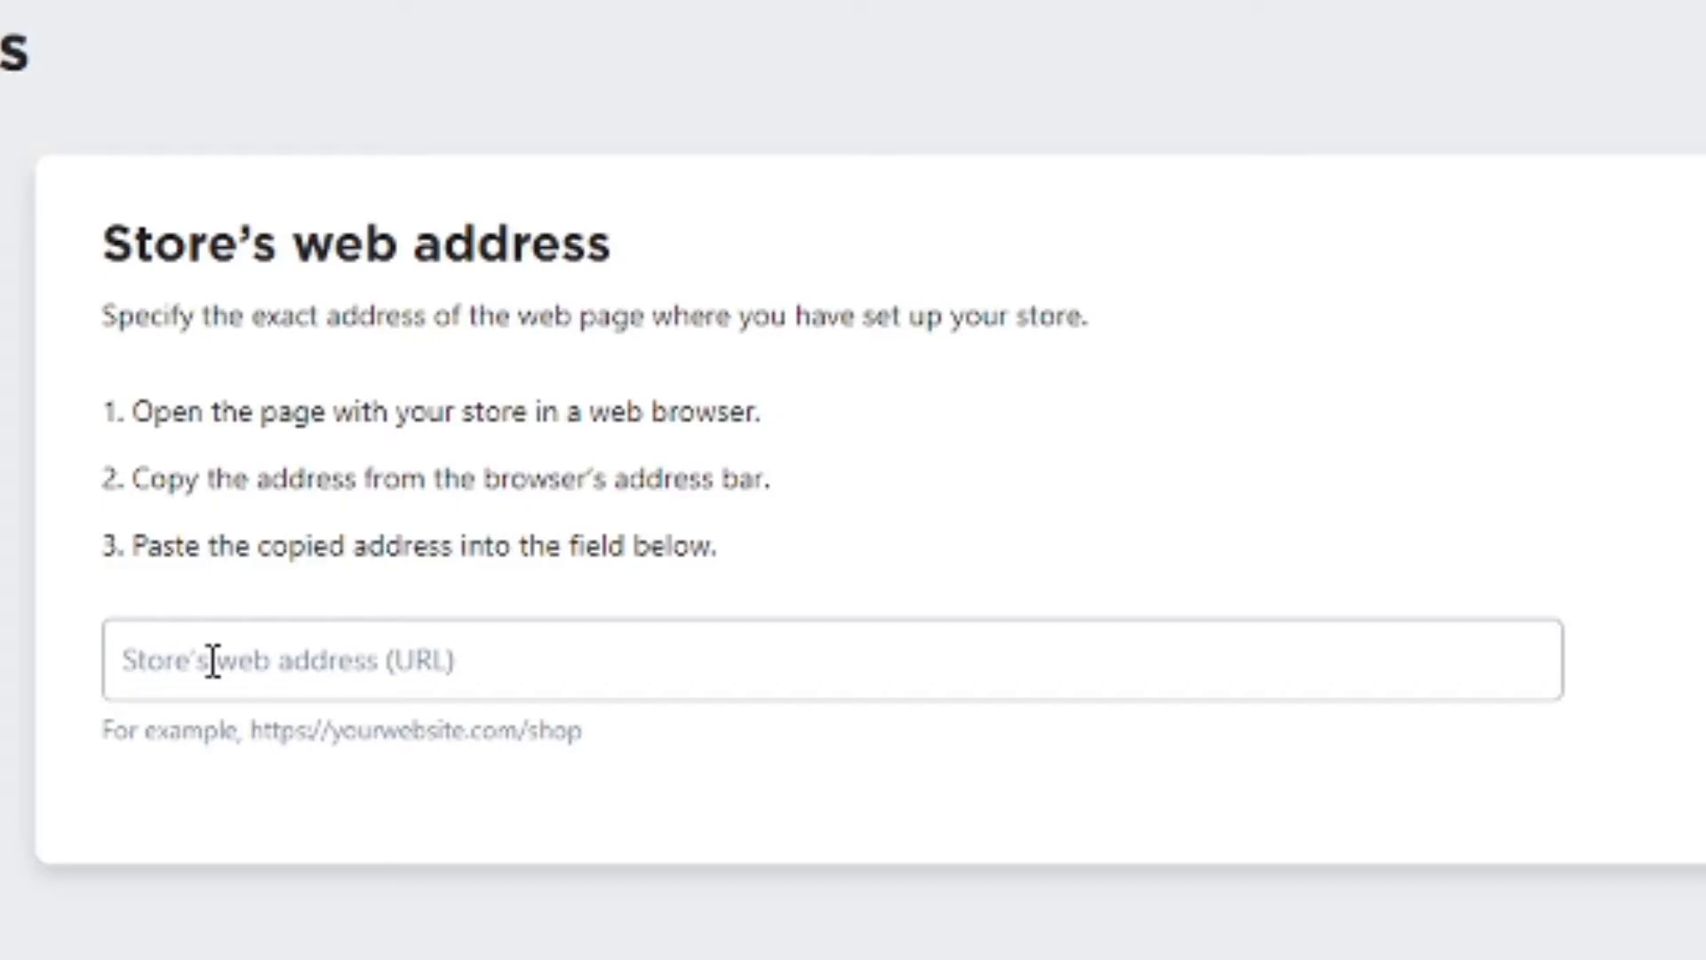
pyautogui.click(658, 433)
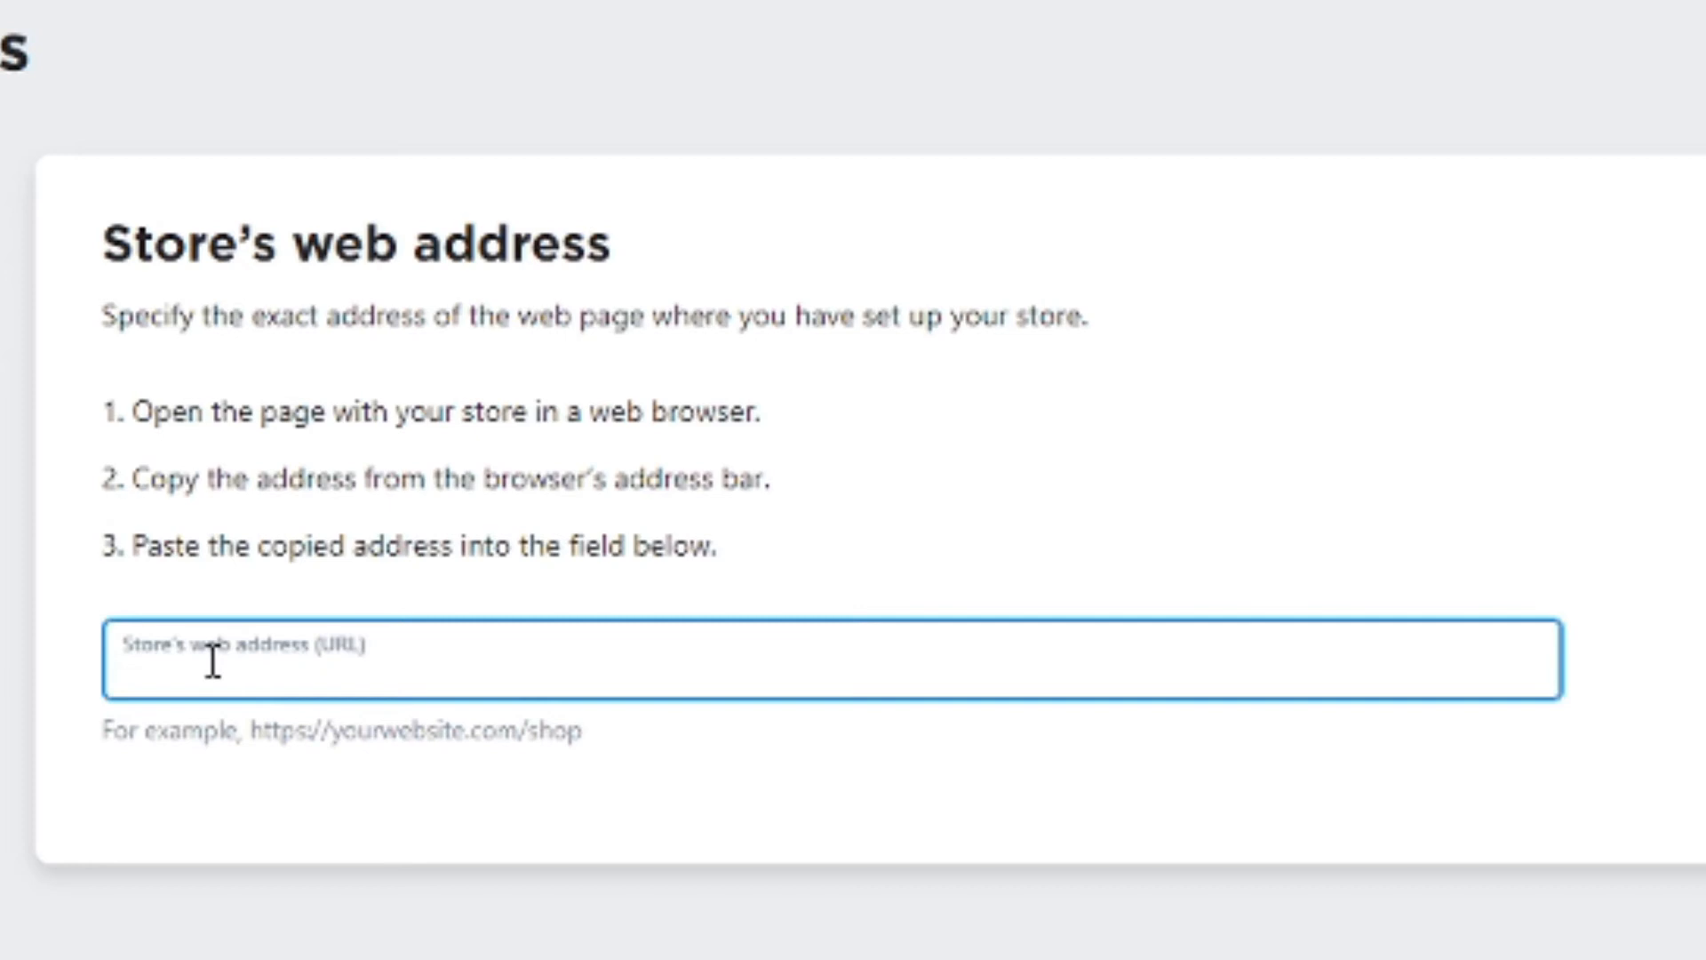
pyautogui.write('https://onlinestoretester.boxmode.io/')
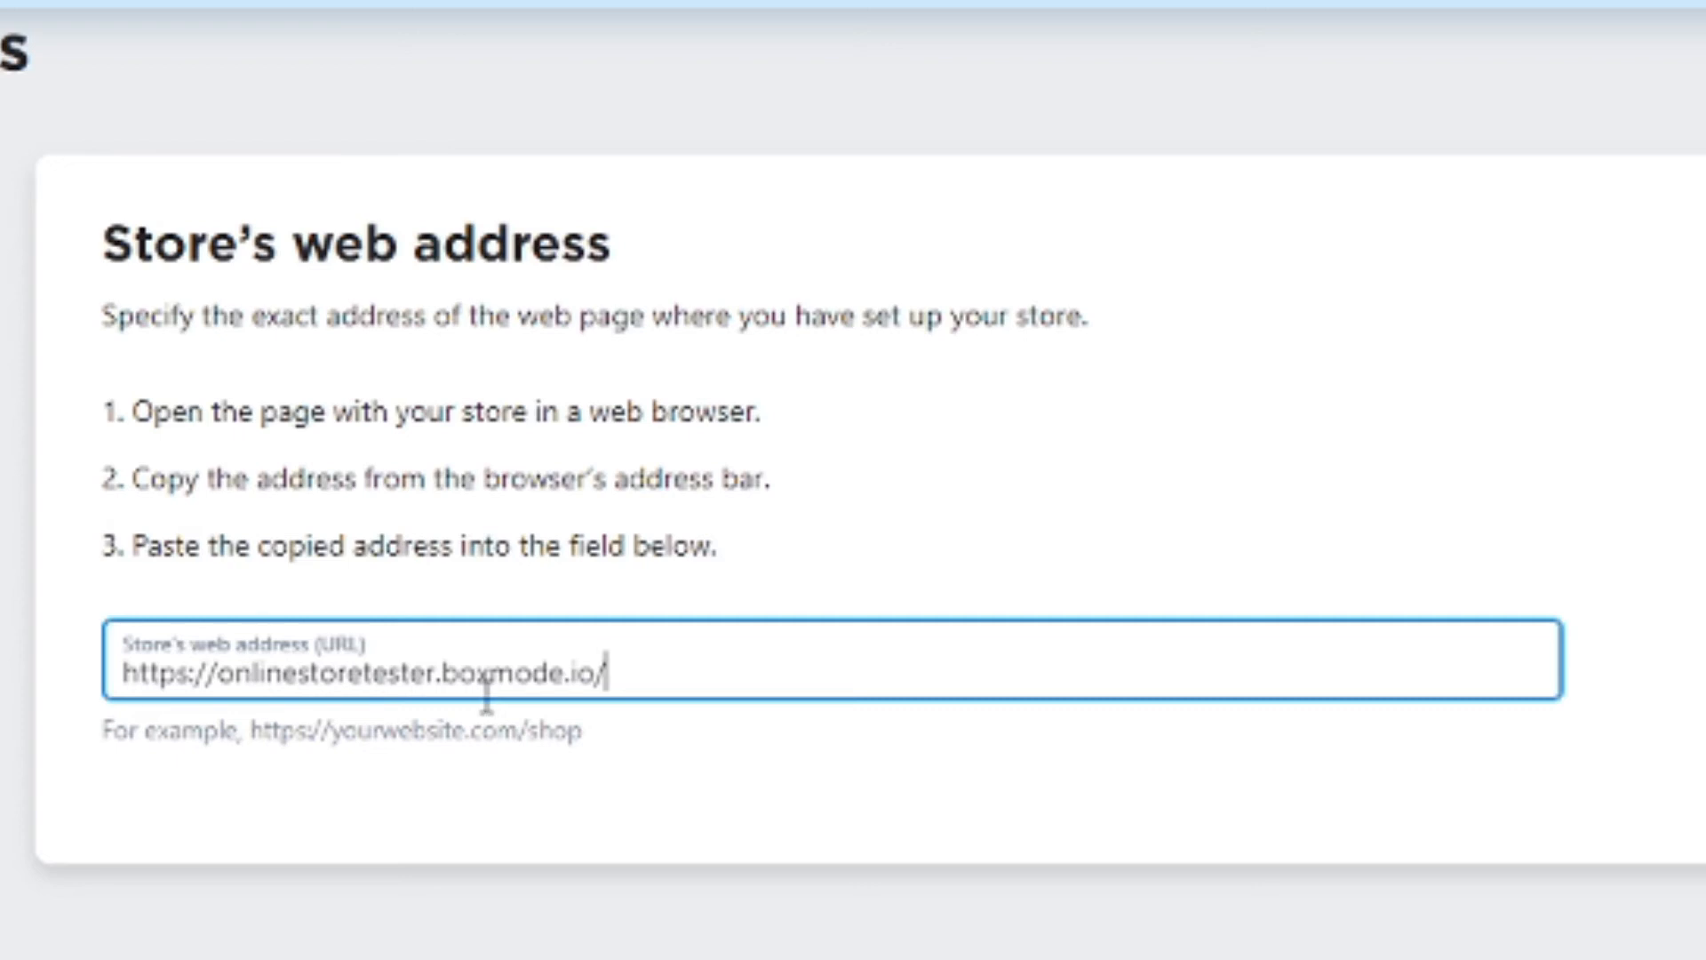
pyautogui.write('store')
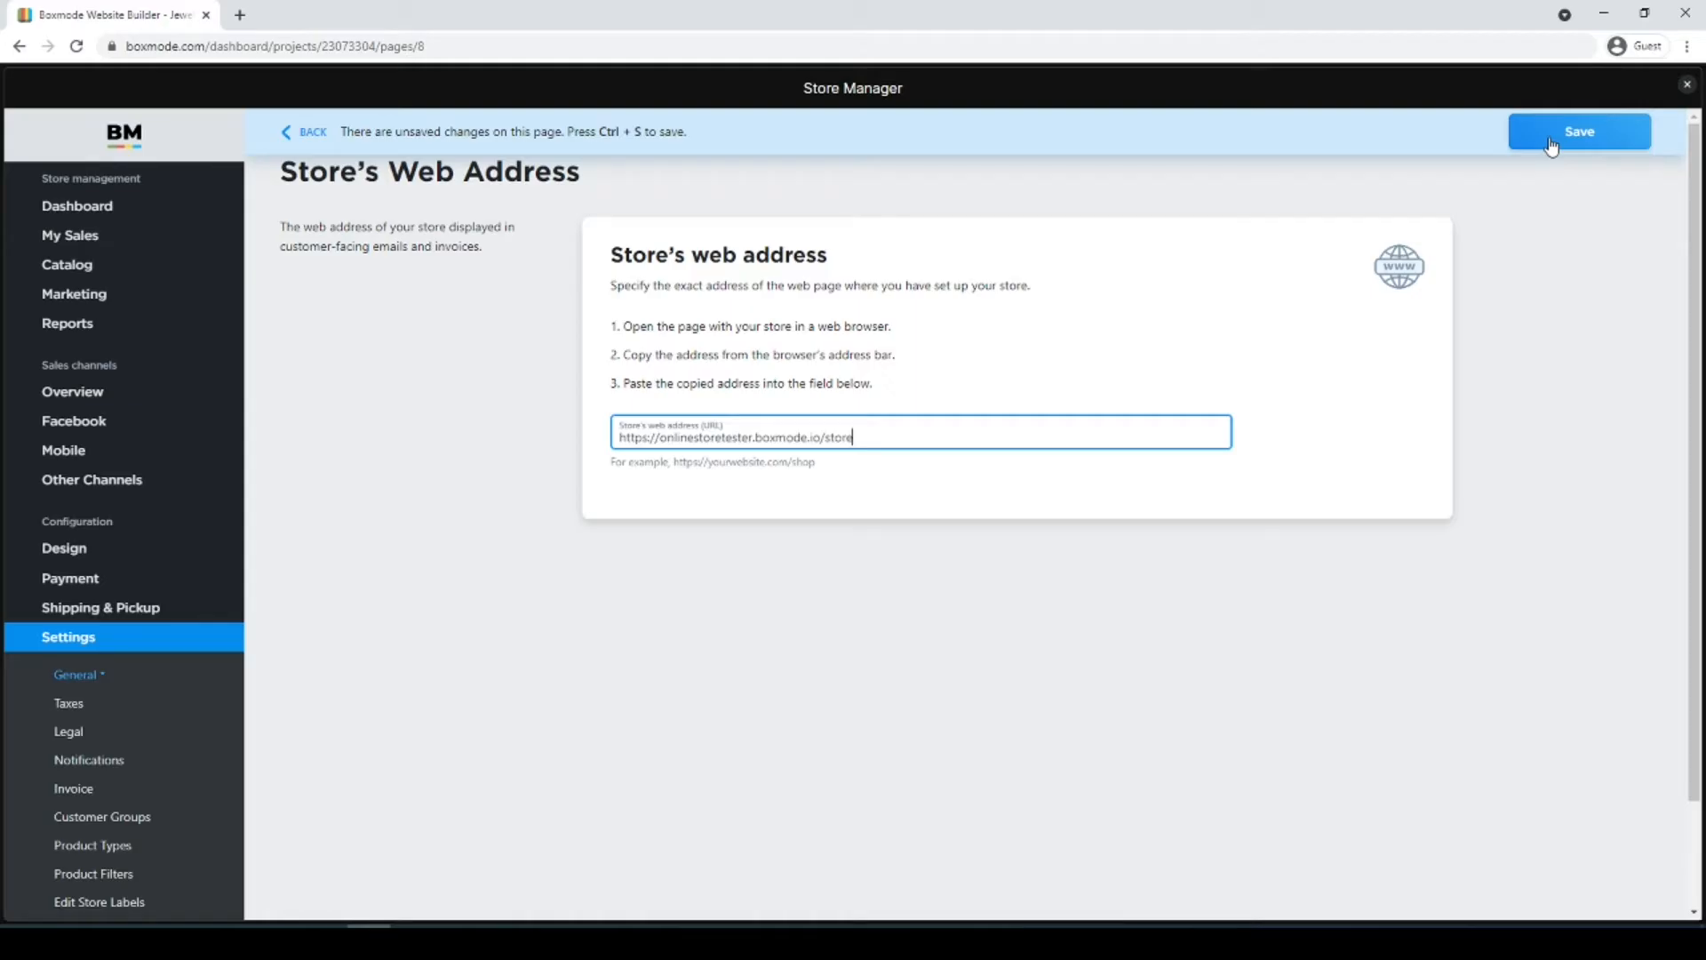
pyautogui.click(1576, 130)
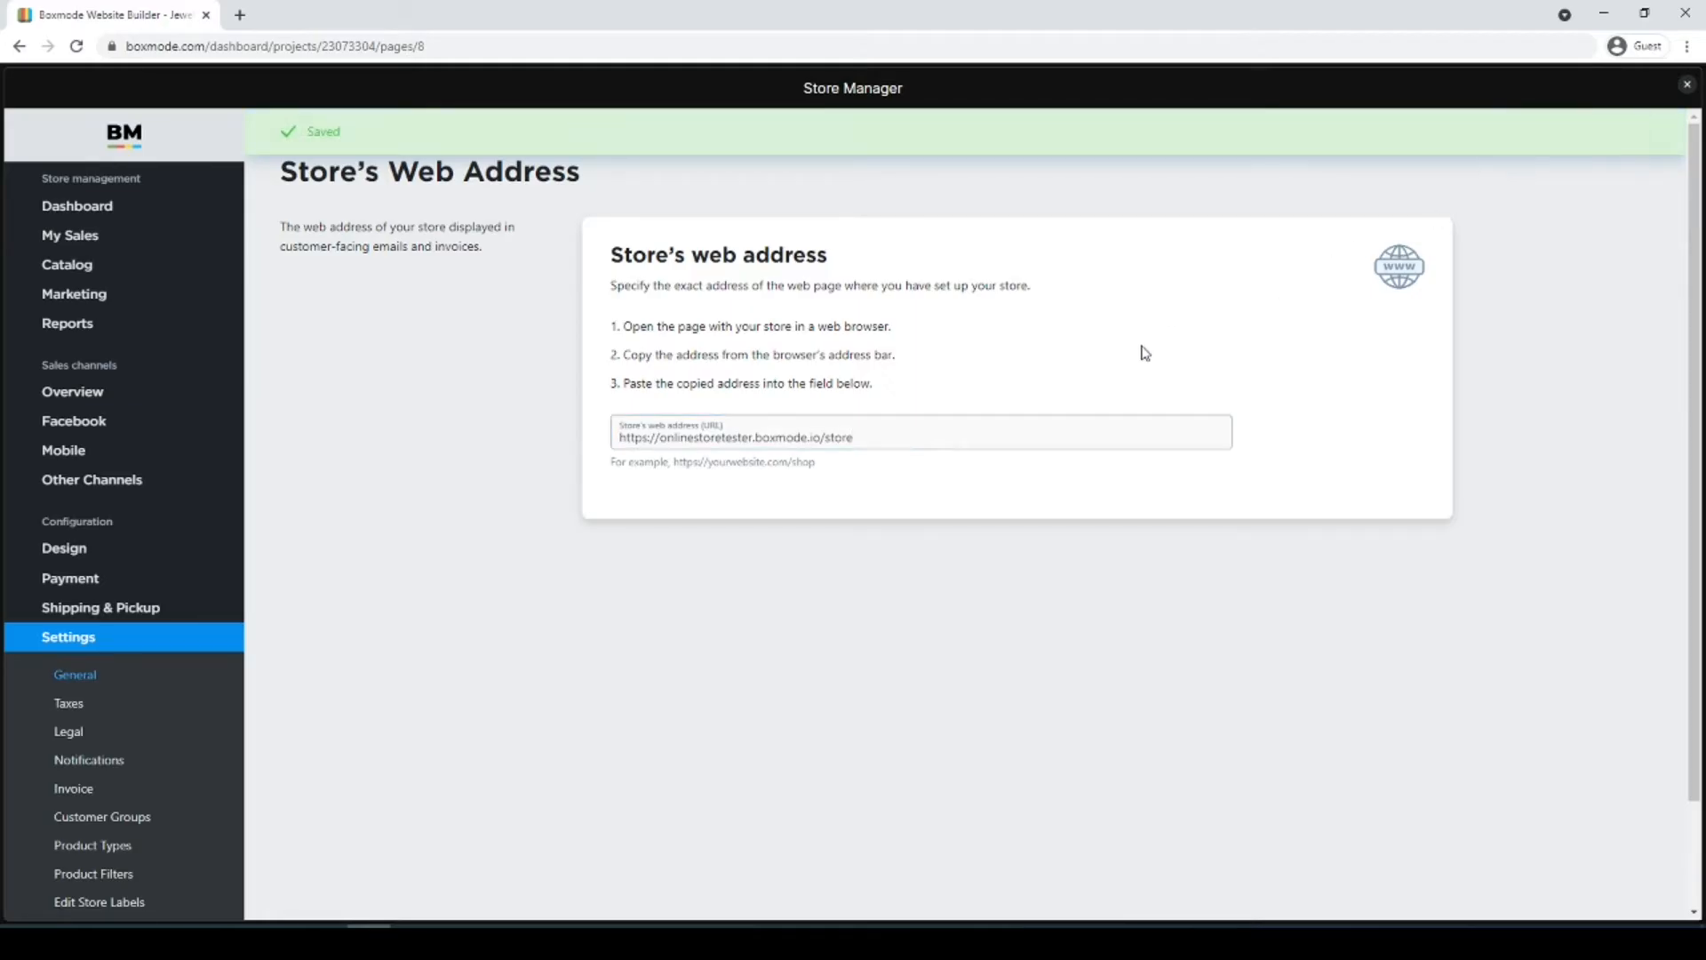
pyautogui.click(304, 131)
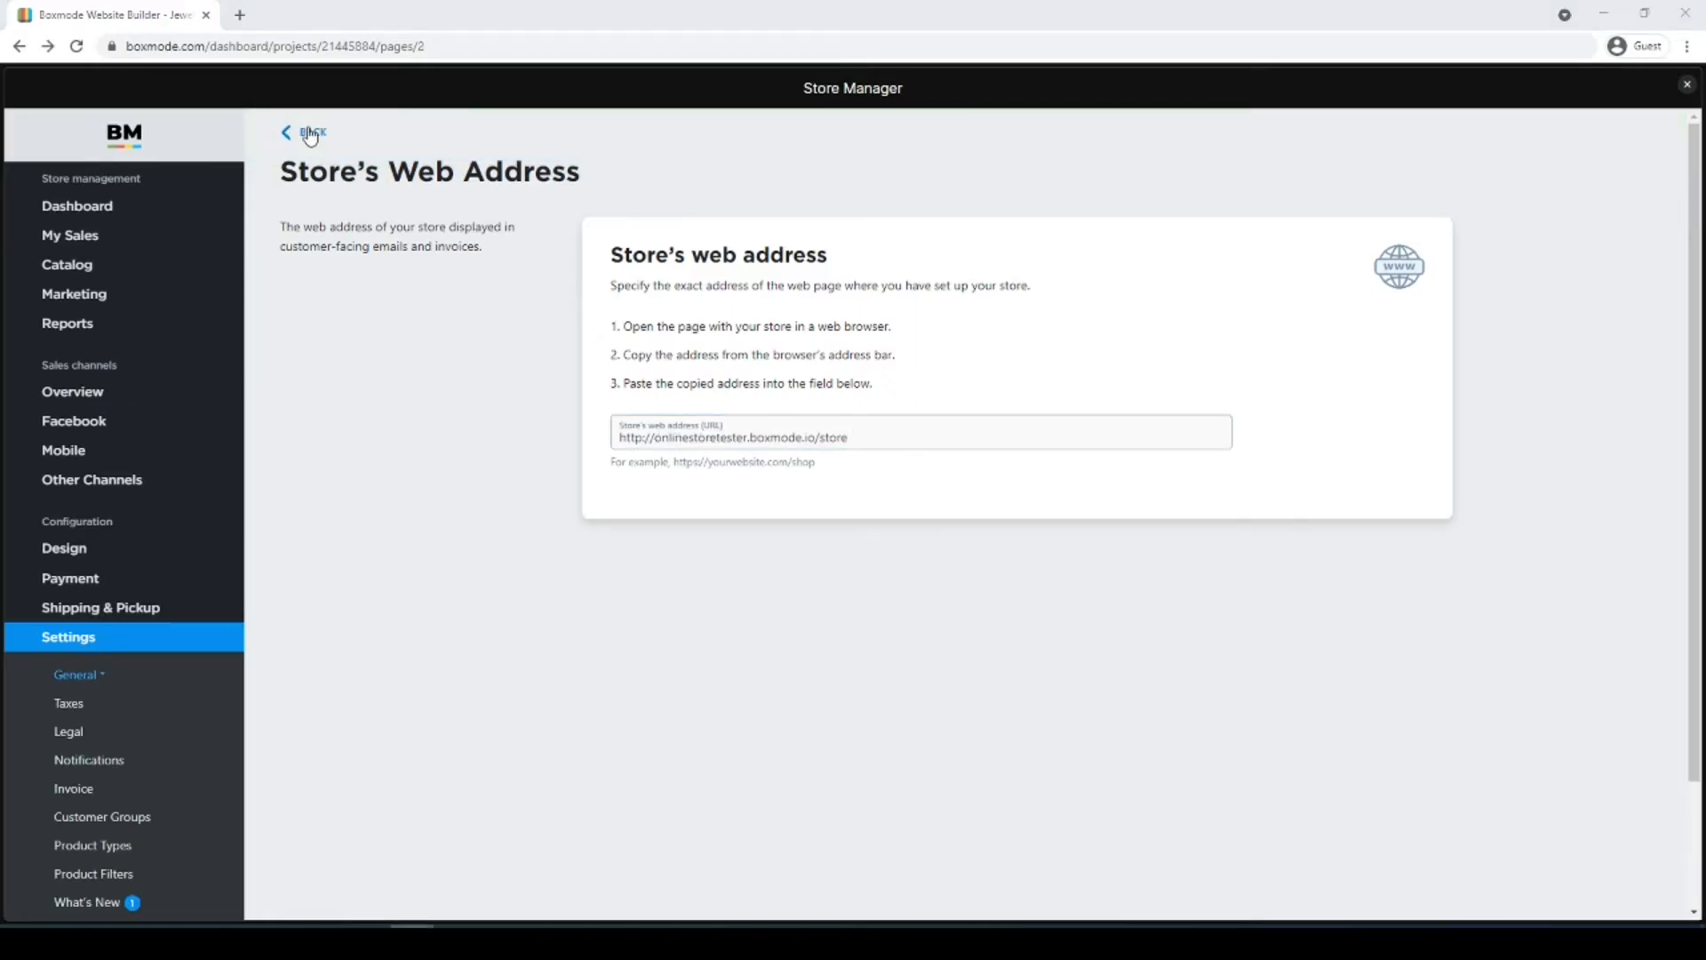
# Enter "Jewelry inc" as the official company name in the store profile.
pyautogui.click(539, 636)
pyautogui.write('Jewelry inc')
pyautogui.moveTo(615, 681); pyautogui.dragTo(475, 689)
# Fill in the company's street address, city and state in the company address section.
pyautogui.scroll(-3, 498, 711)
pyautogui.click(510, 592)
pyautogui.write('202 Lavender Hill')
pyautogui.click(532, 630)
pyautogui.write('New York')
pyautogui.click(533, 682)
pyautogui.scroll(-5, 578, 533)
pyautogui.click(533, 297)
# Complete the company address with the zip code and the company's phone number.
pyautogui.click(541, 725)
pyautogui.write('12345')
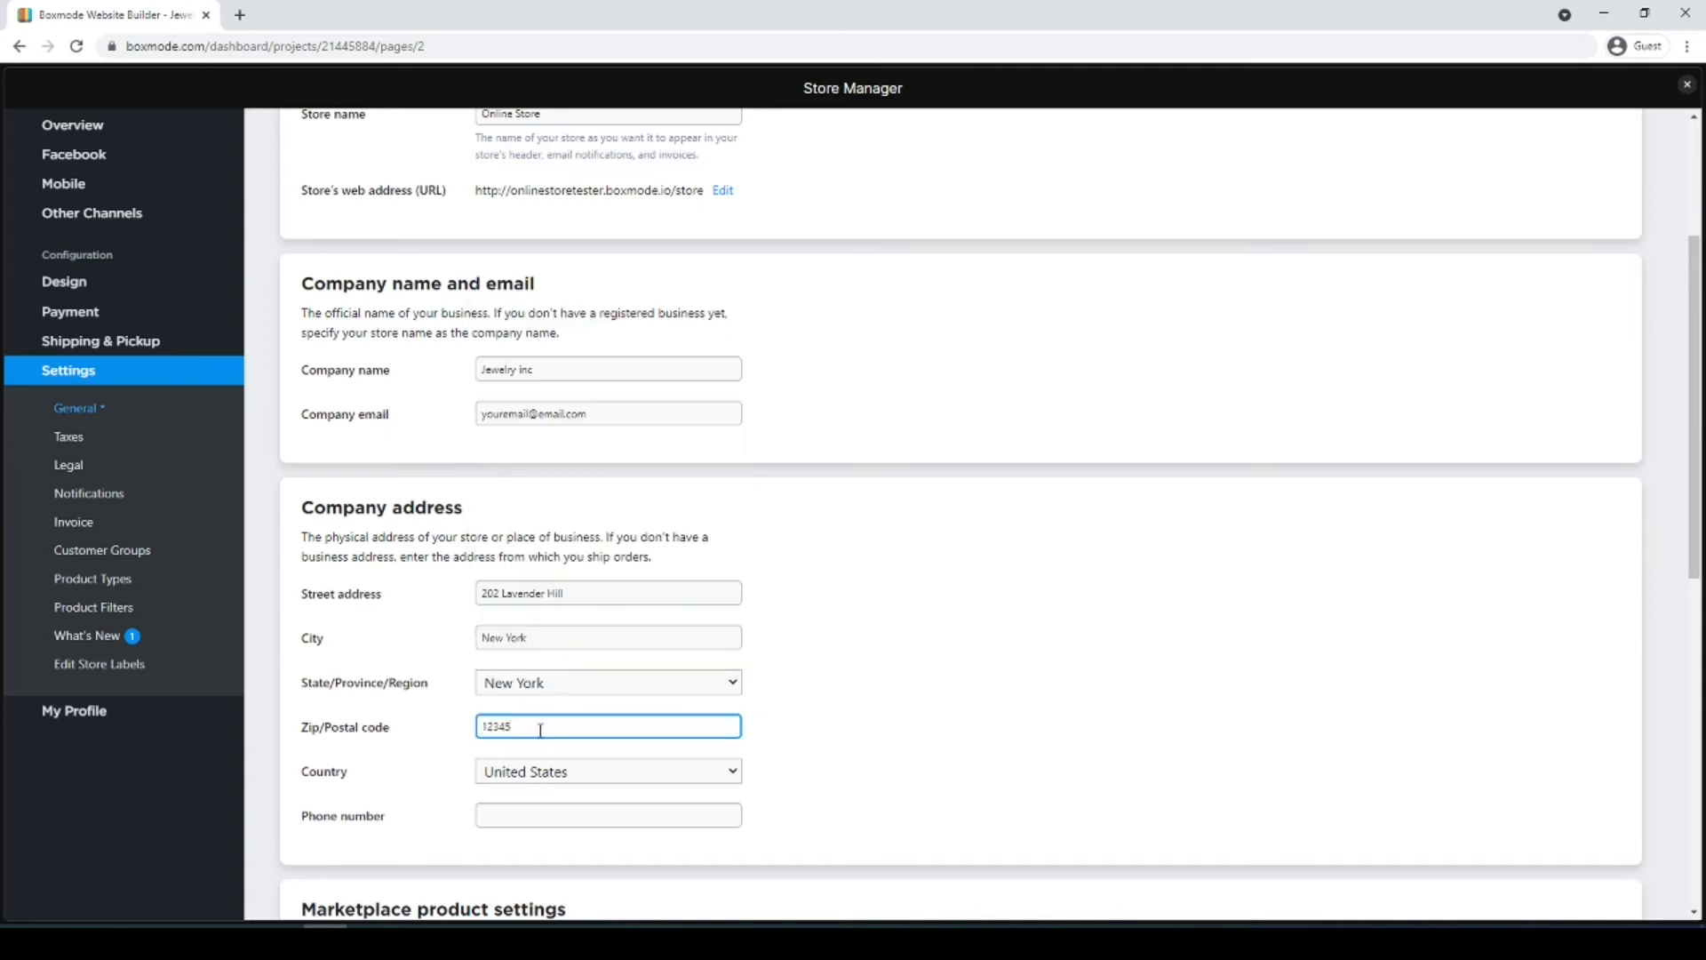
pyautogui.scroll(-1, 540, 729)
pyautogui.click(530, 720)
pyautogui.write('180001245d')
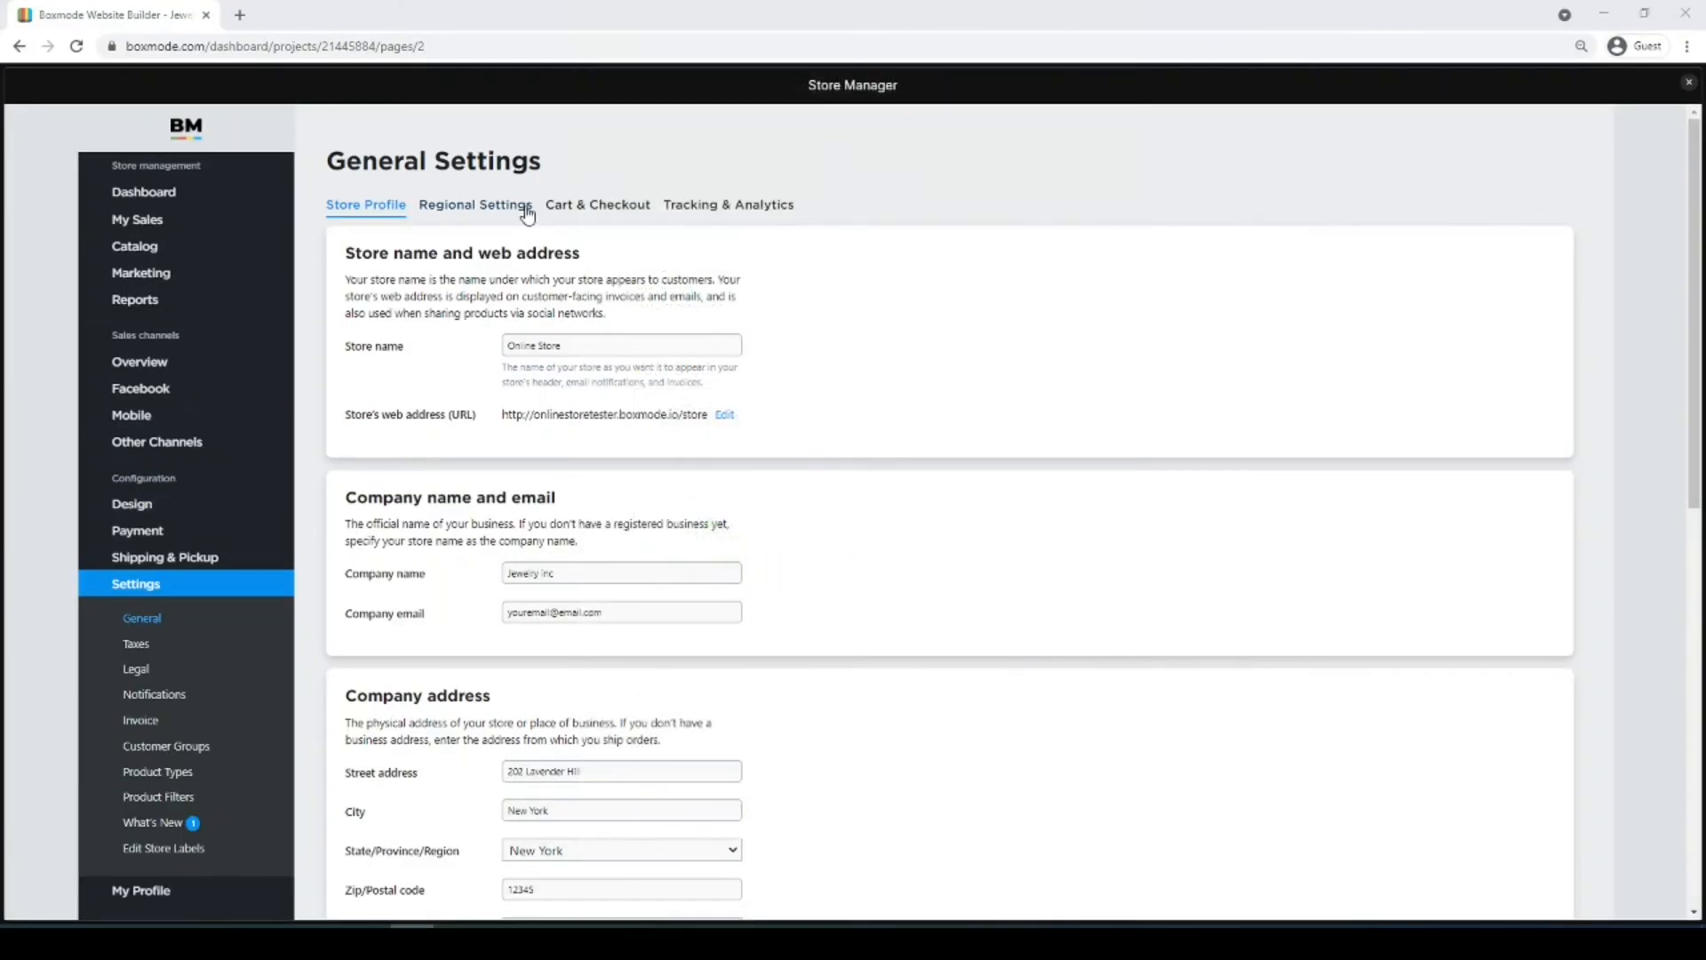
# Add German as an additional store language through the language settings in the regional settings, and return to them.
pyautogui.click(483, 209)
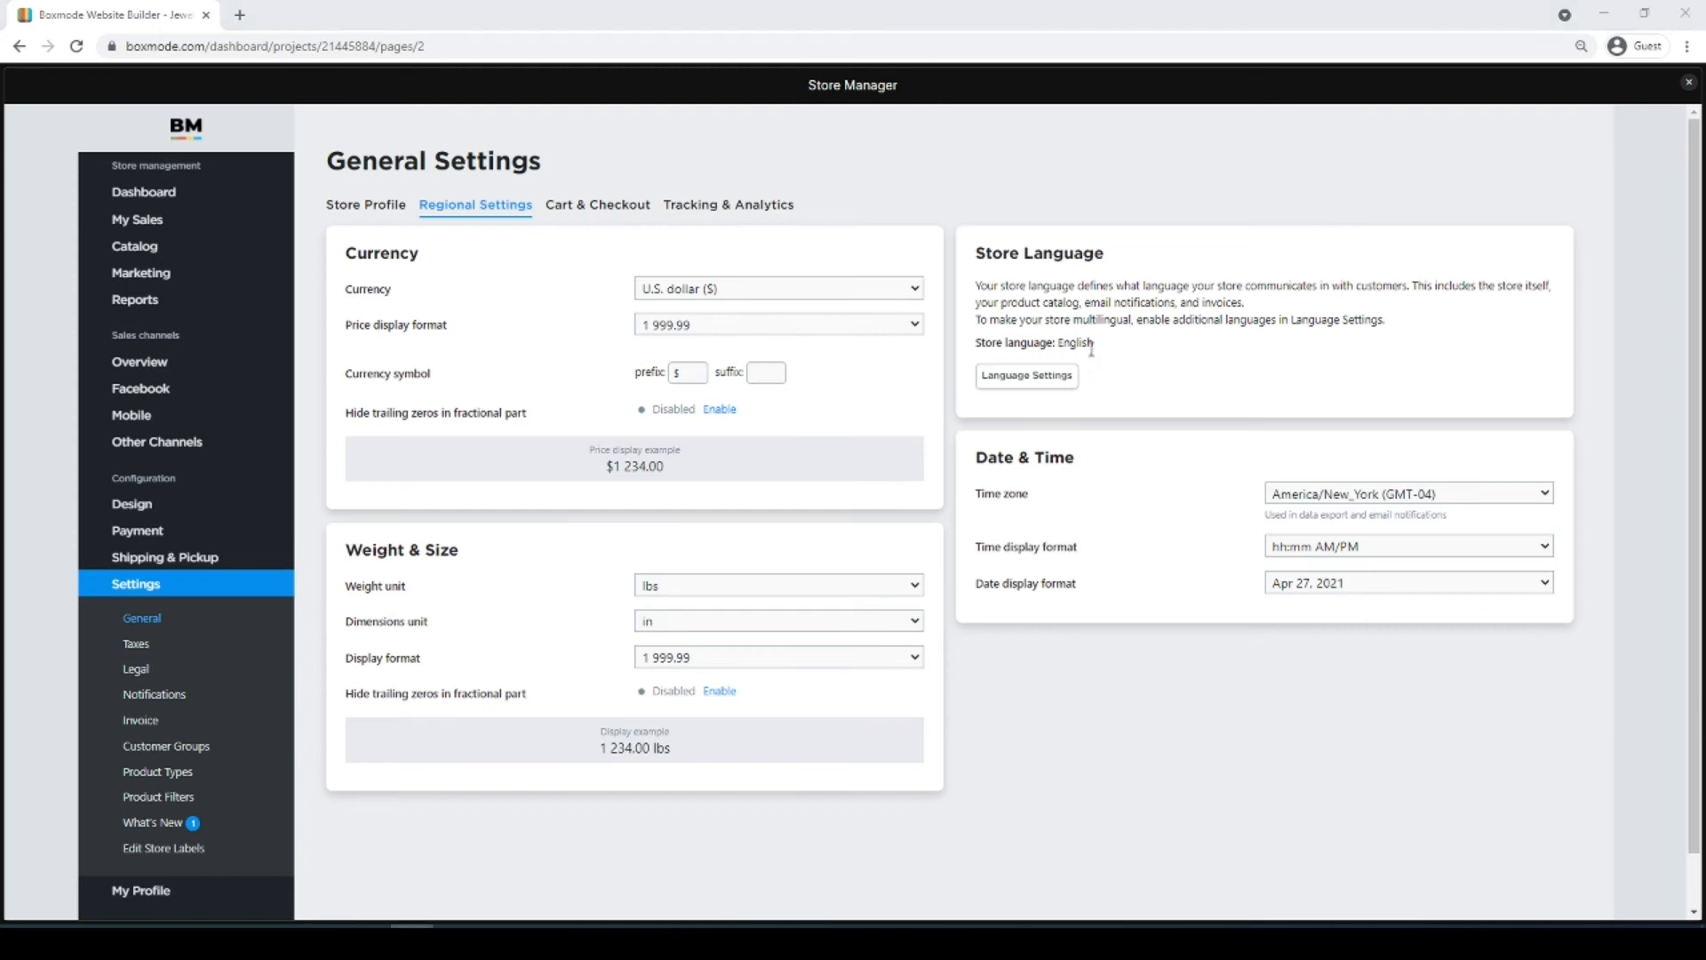
pyautogui.click(1033, 380)
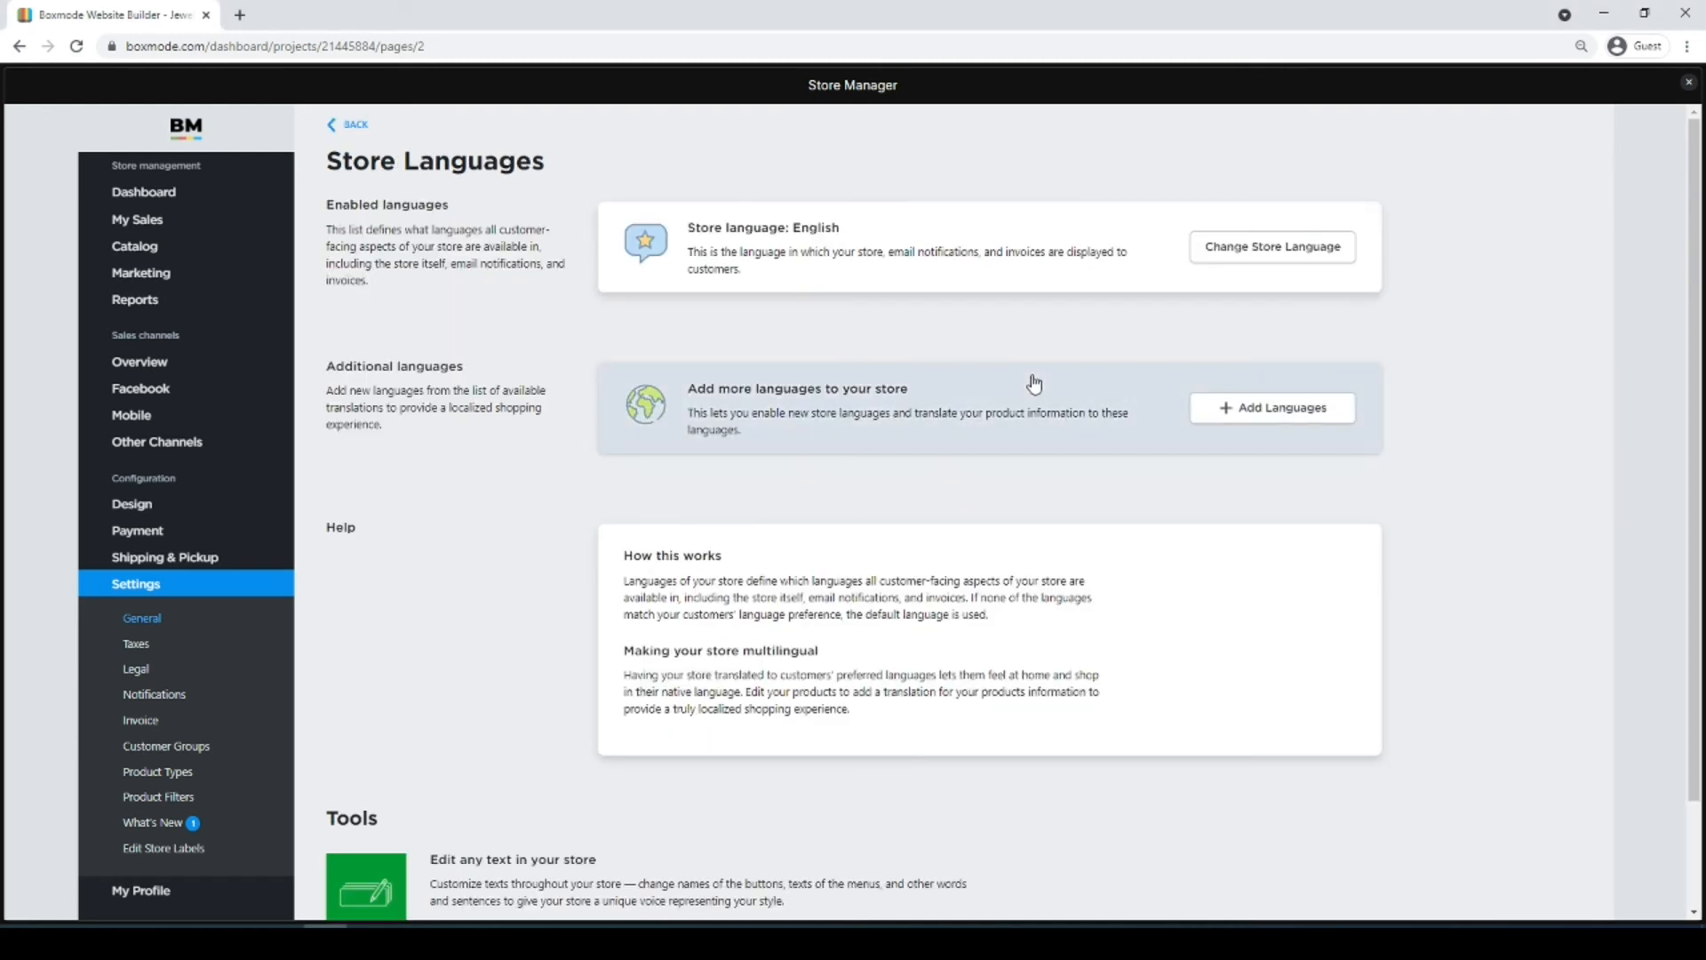
pyautogui.click(1220, 419)
pyautogui.click(1146, 467)
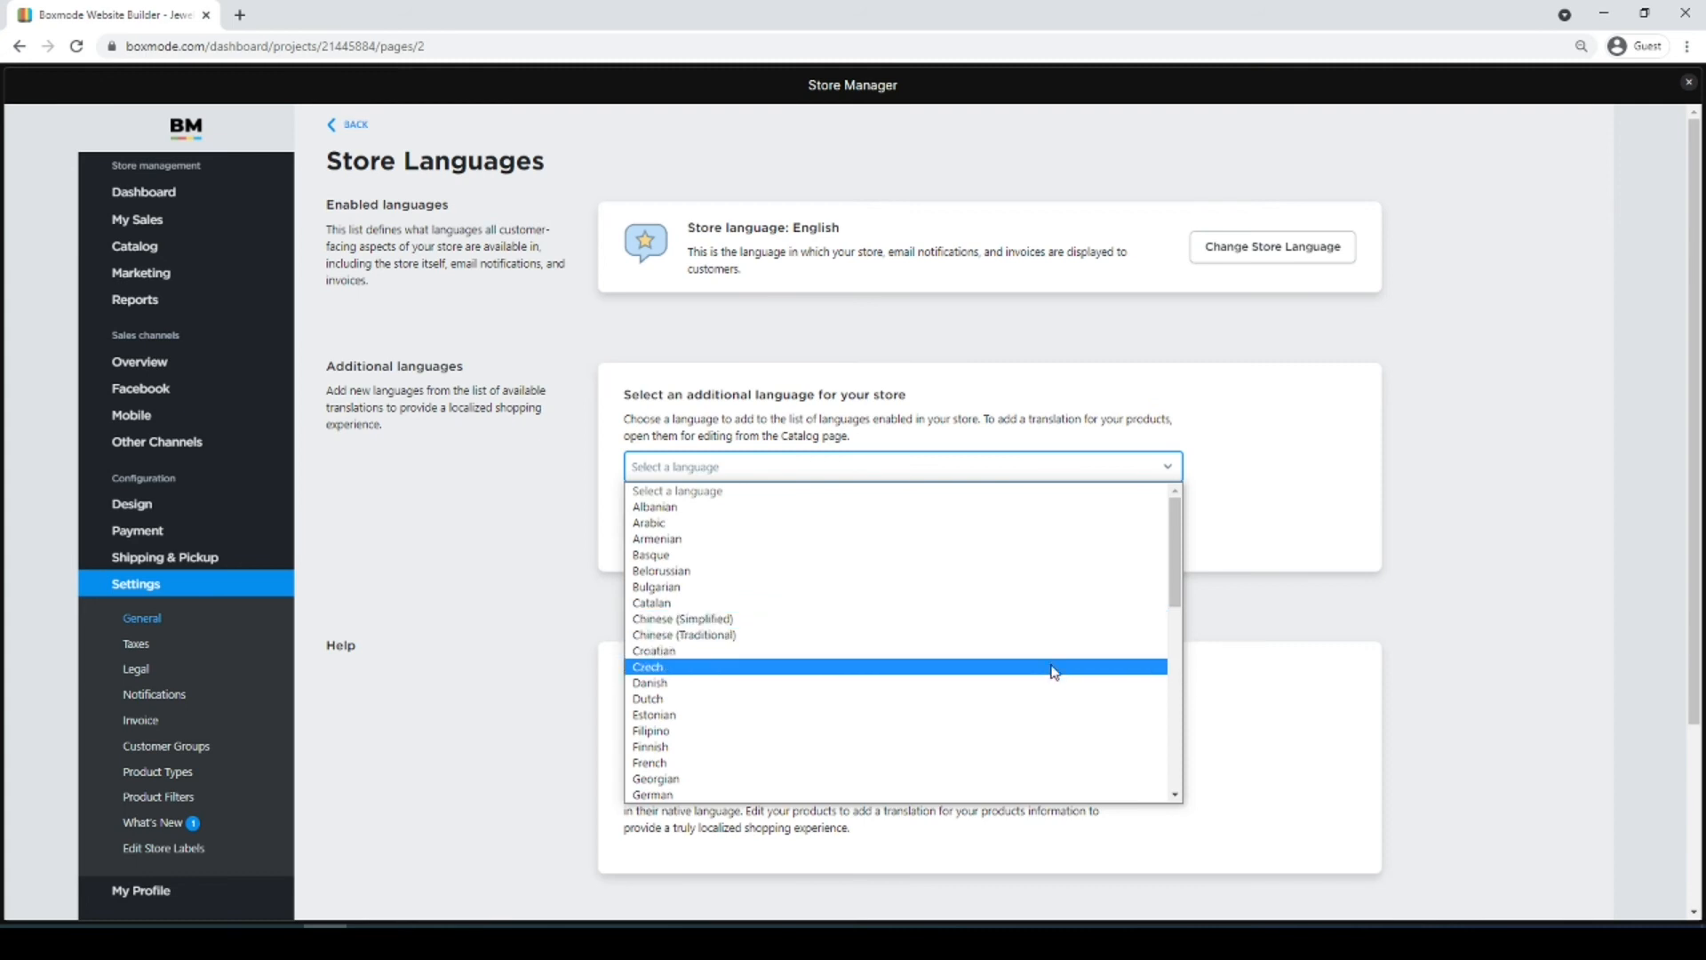
pyautogui.scroll(-2, 1051, 711)
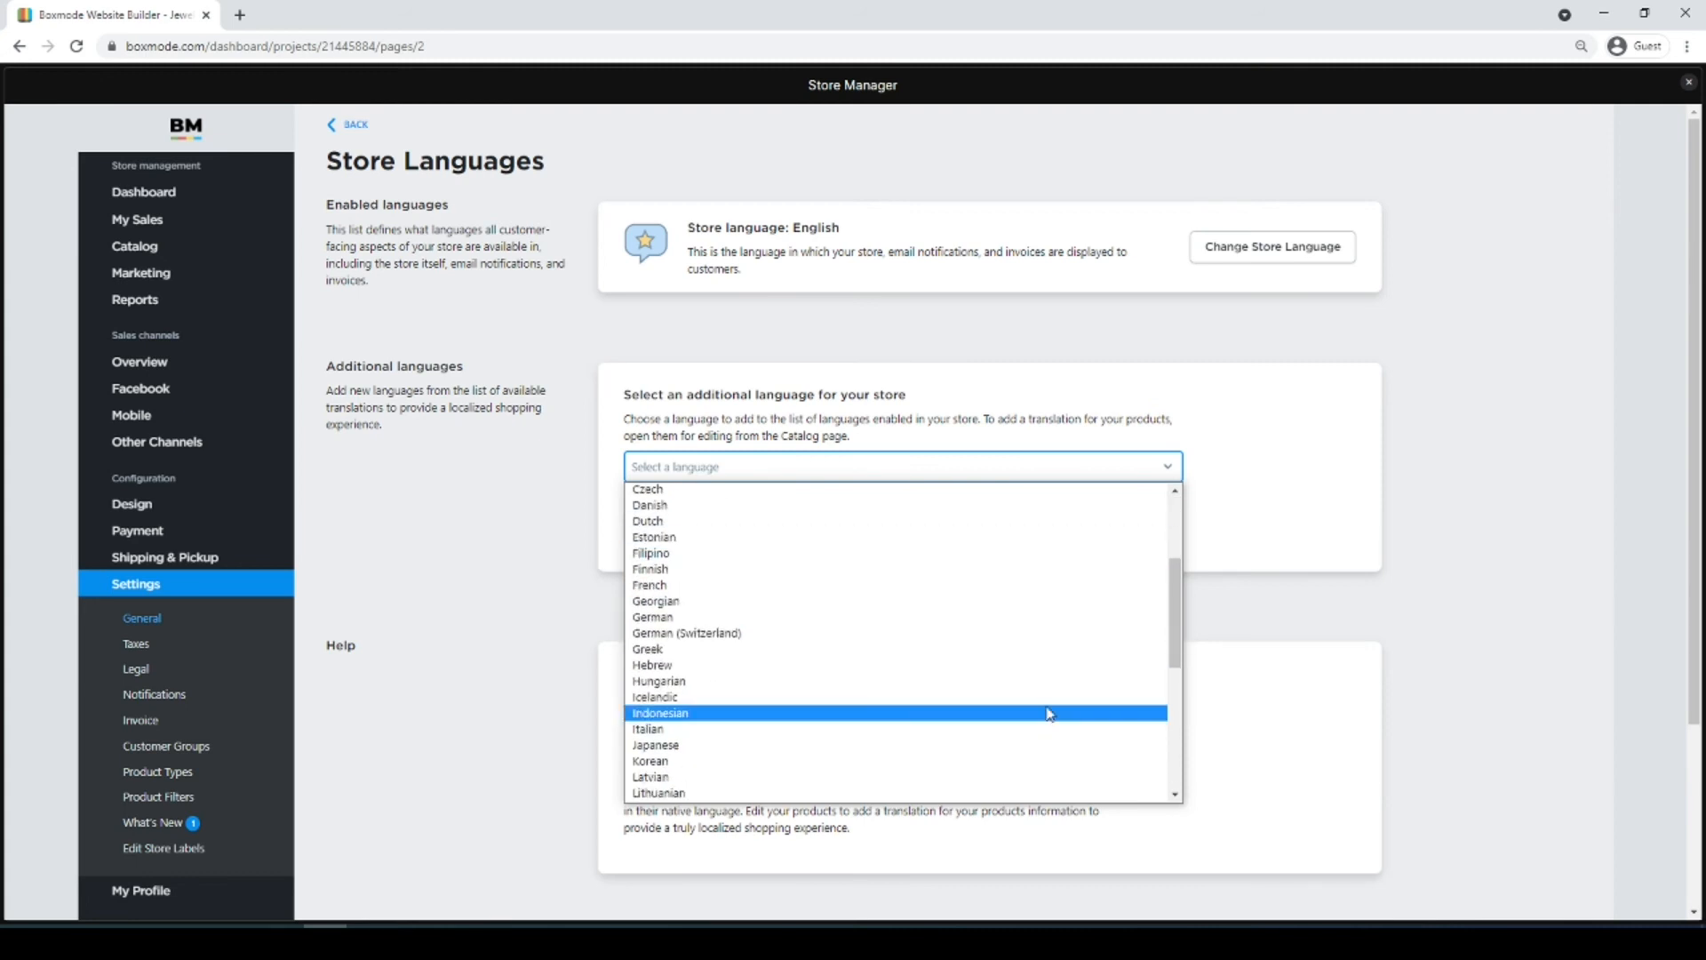
pyautogui.click(1031, 617)
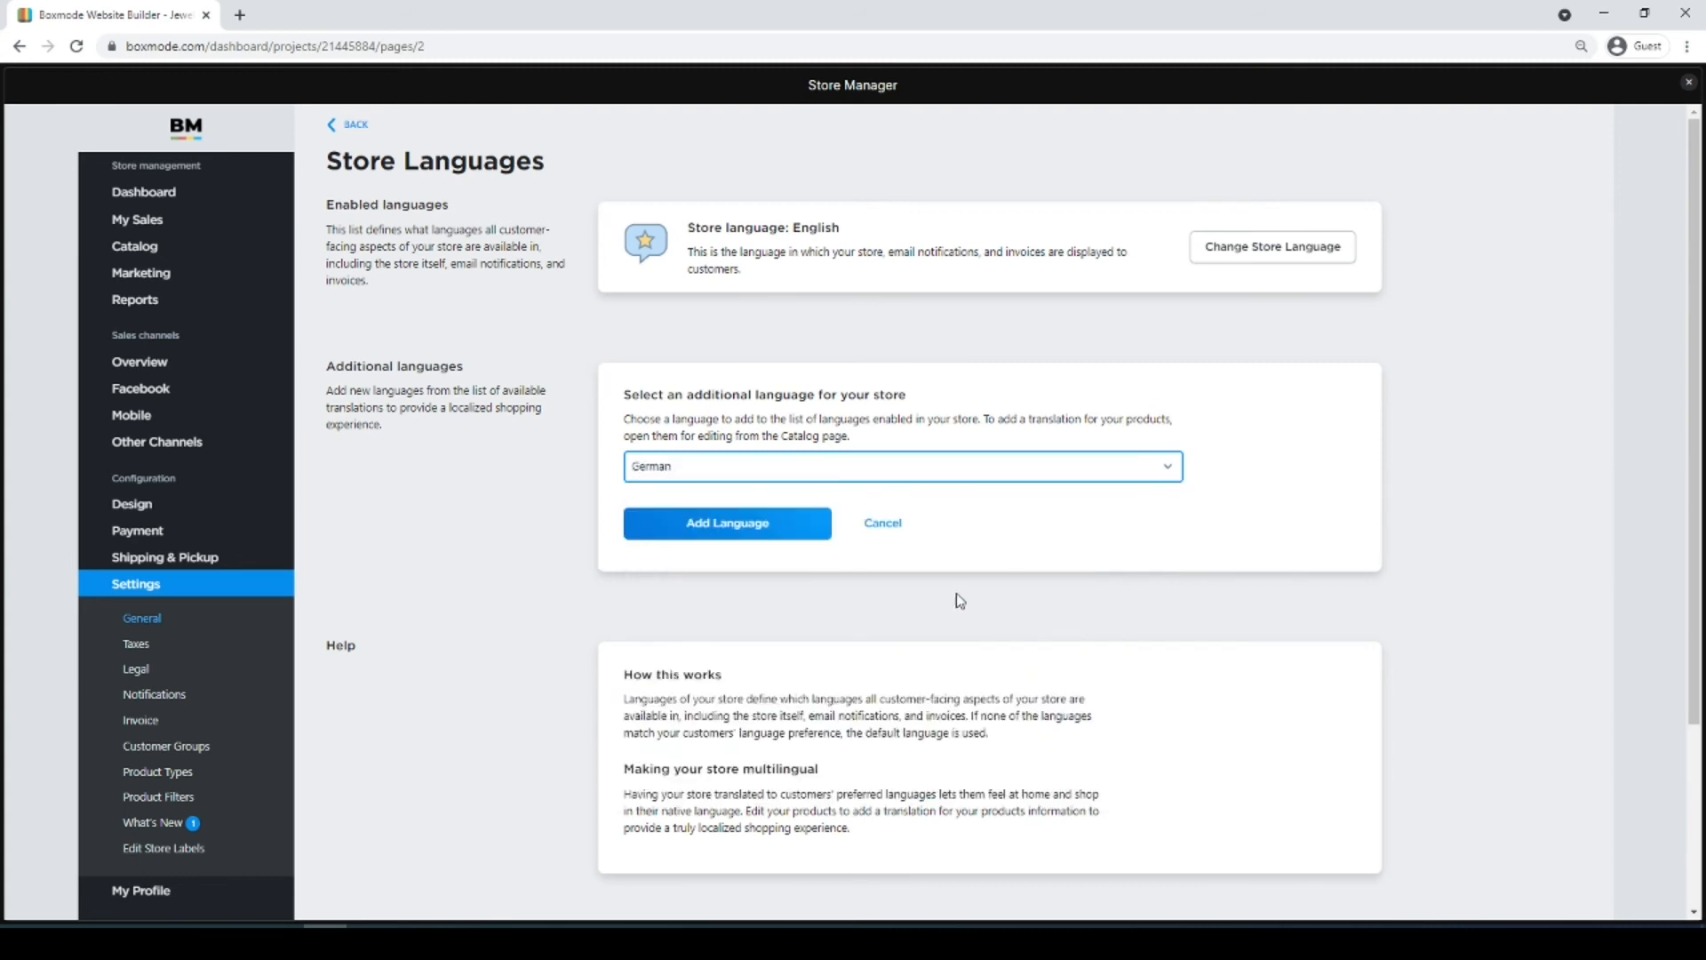
pyautogui.click(799, 529)
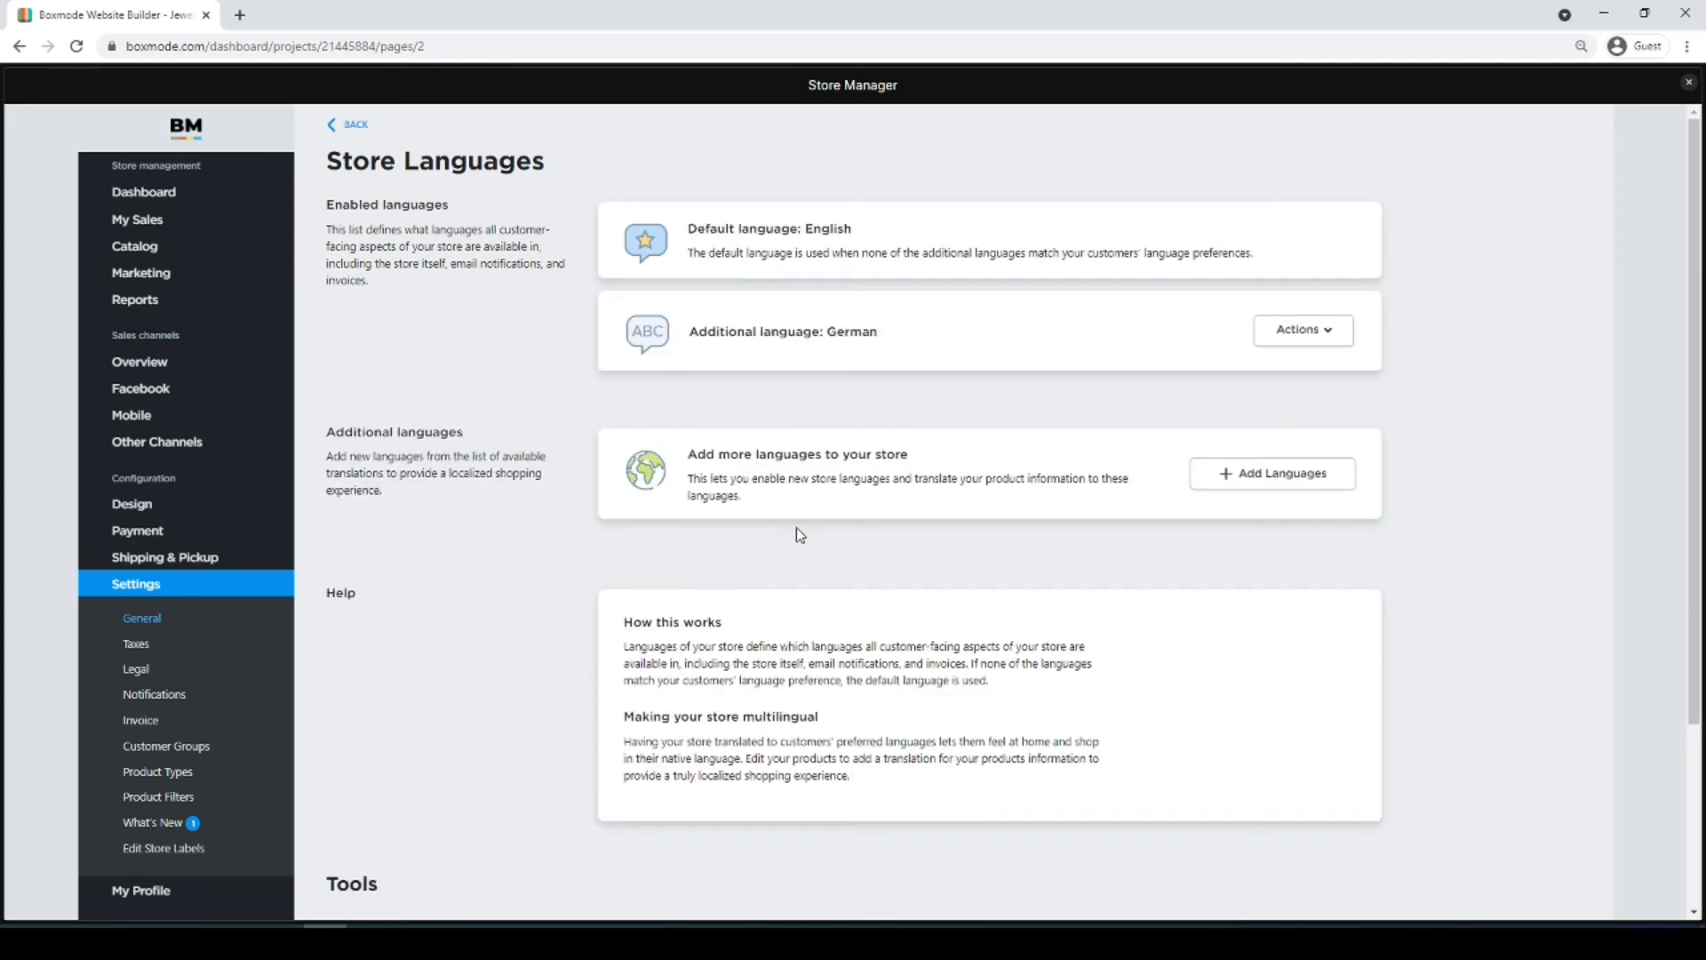
pyautogui.click(353, 131)
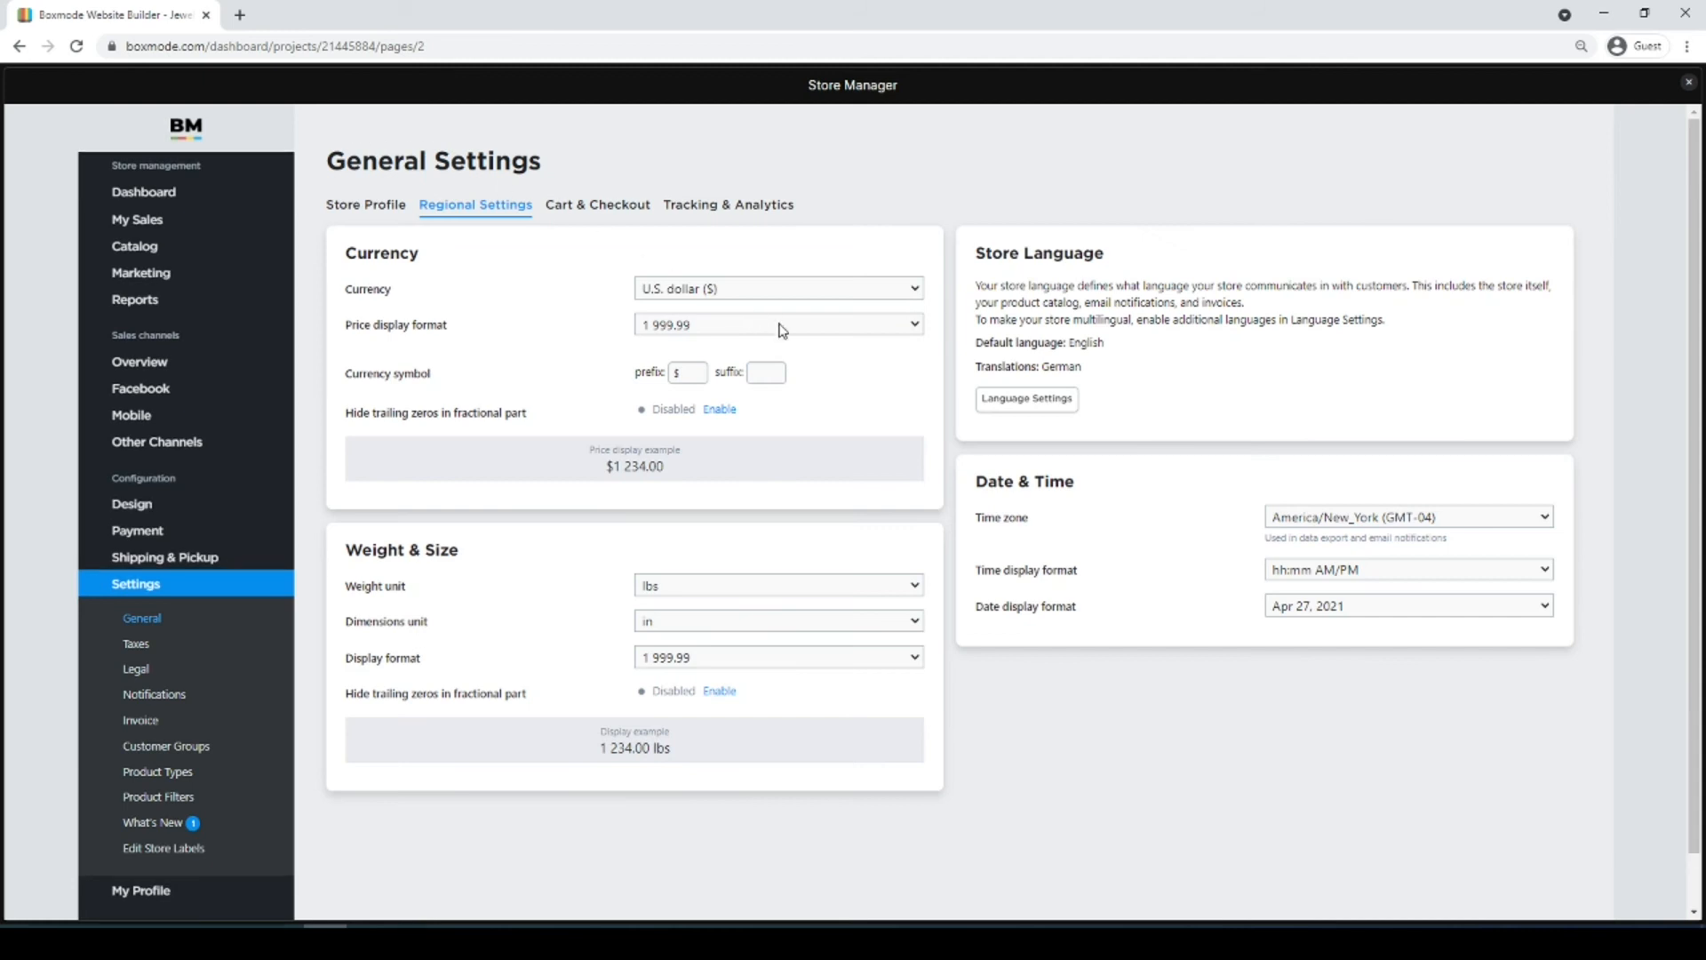
# Review the available time zones, time display formats and date display formats without changing them.
pyautogui.click(1515, 521)
pyautogui.scroll(-10, 1511, 578)
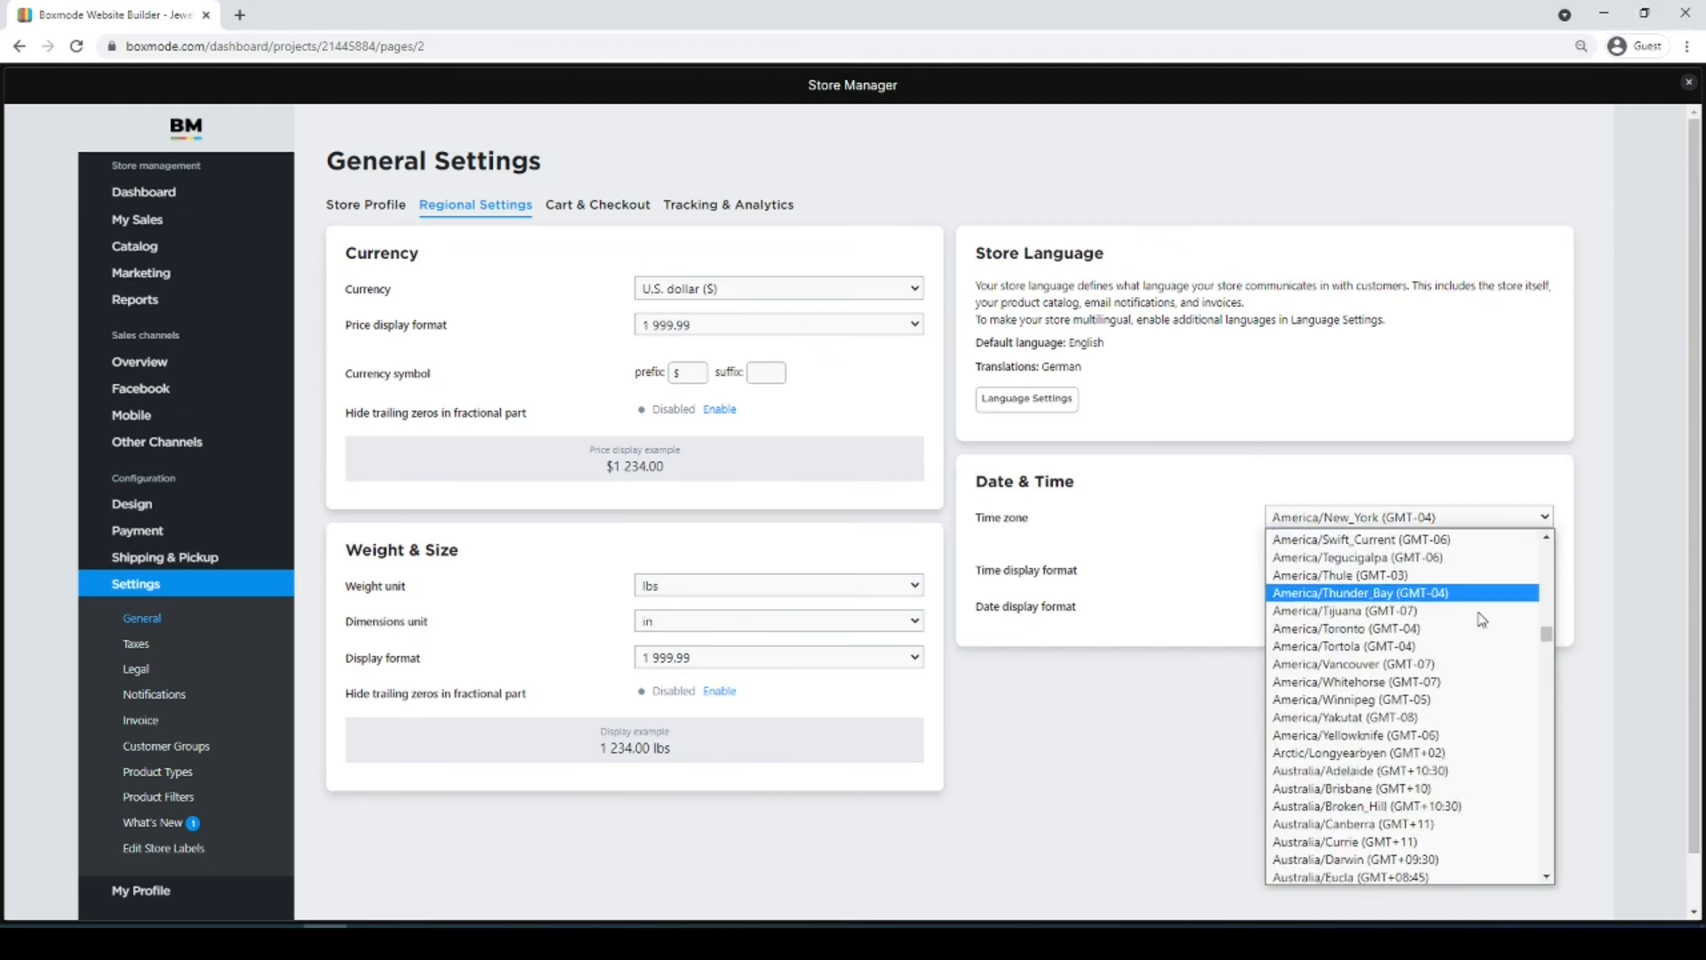
pyautogui.click(1559, 784)
pyautogui.click(1506, 571)
pyautogui.click(1513, 686)
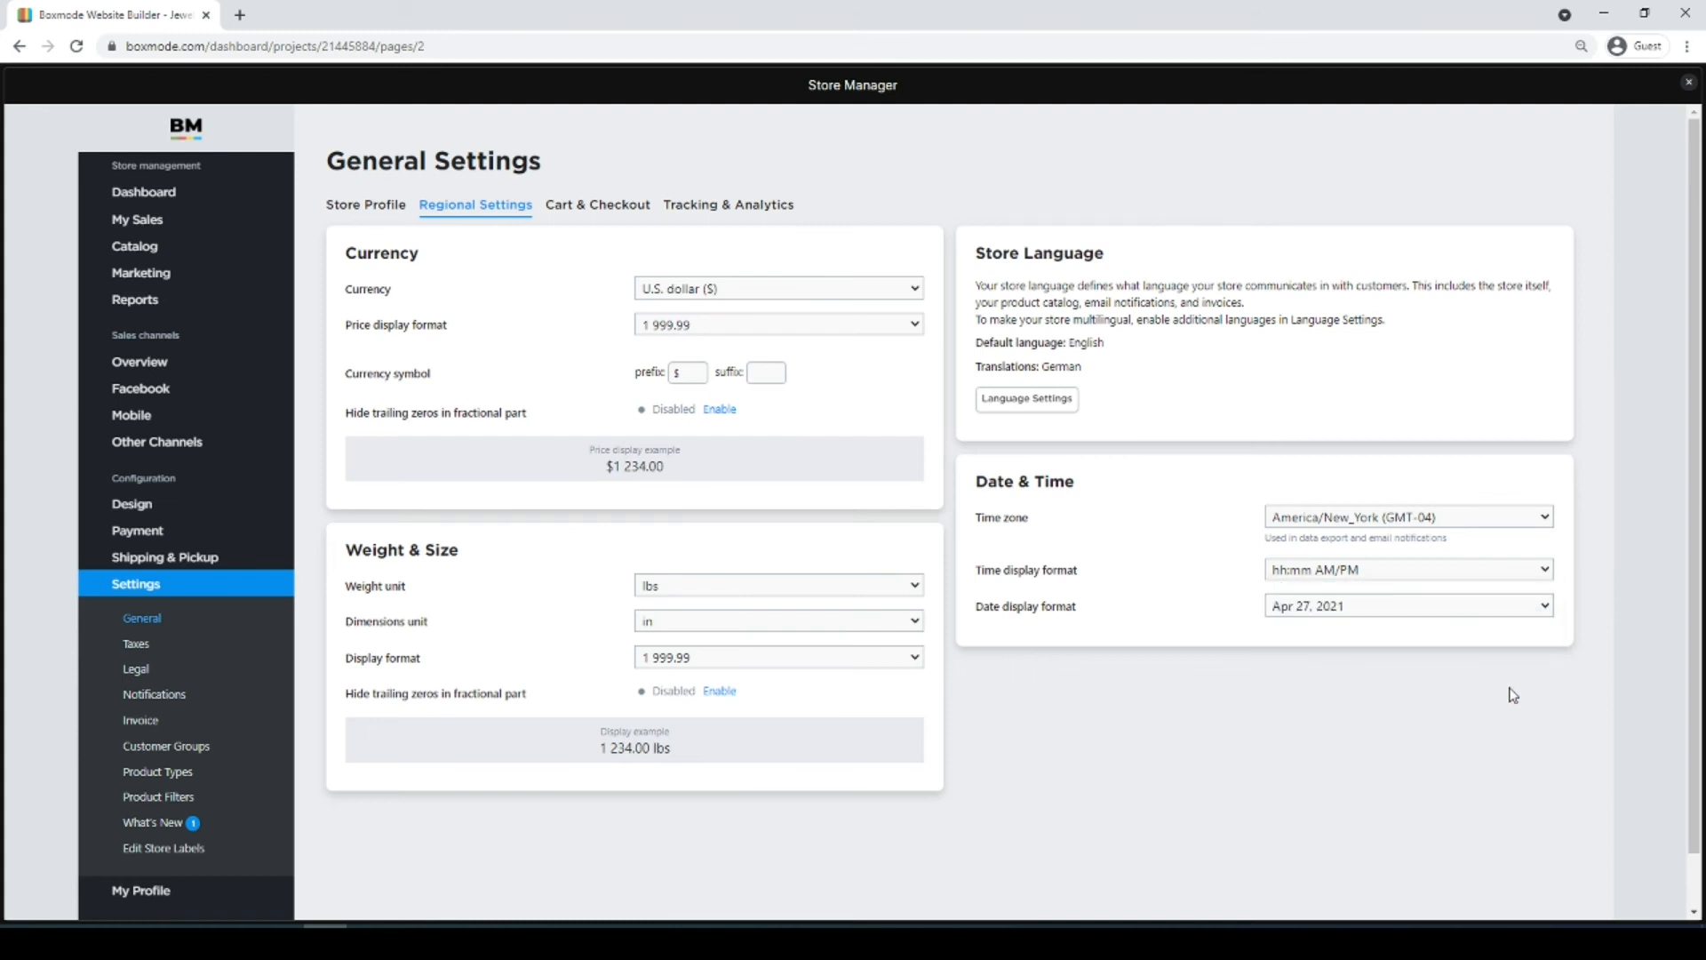
pyautogui.click(1514, 607)
pyautogui.click(1590, 720)
# Review the store's currency choices, price display formats and currency symbol prefix without changing them.
pyautogui.click(917, 290)
pyautogui.moveTo(911, 342); pyautogui.dragTo(921, 641)
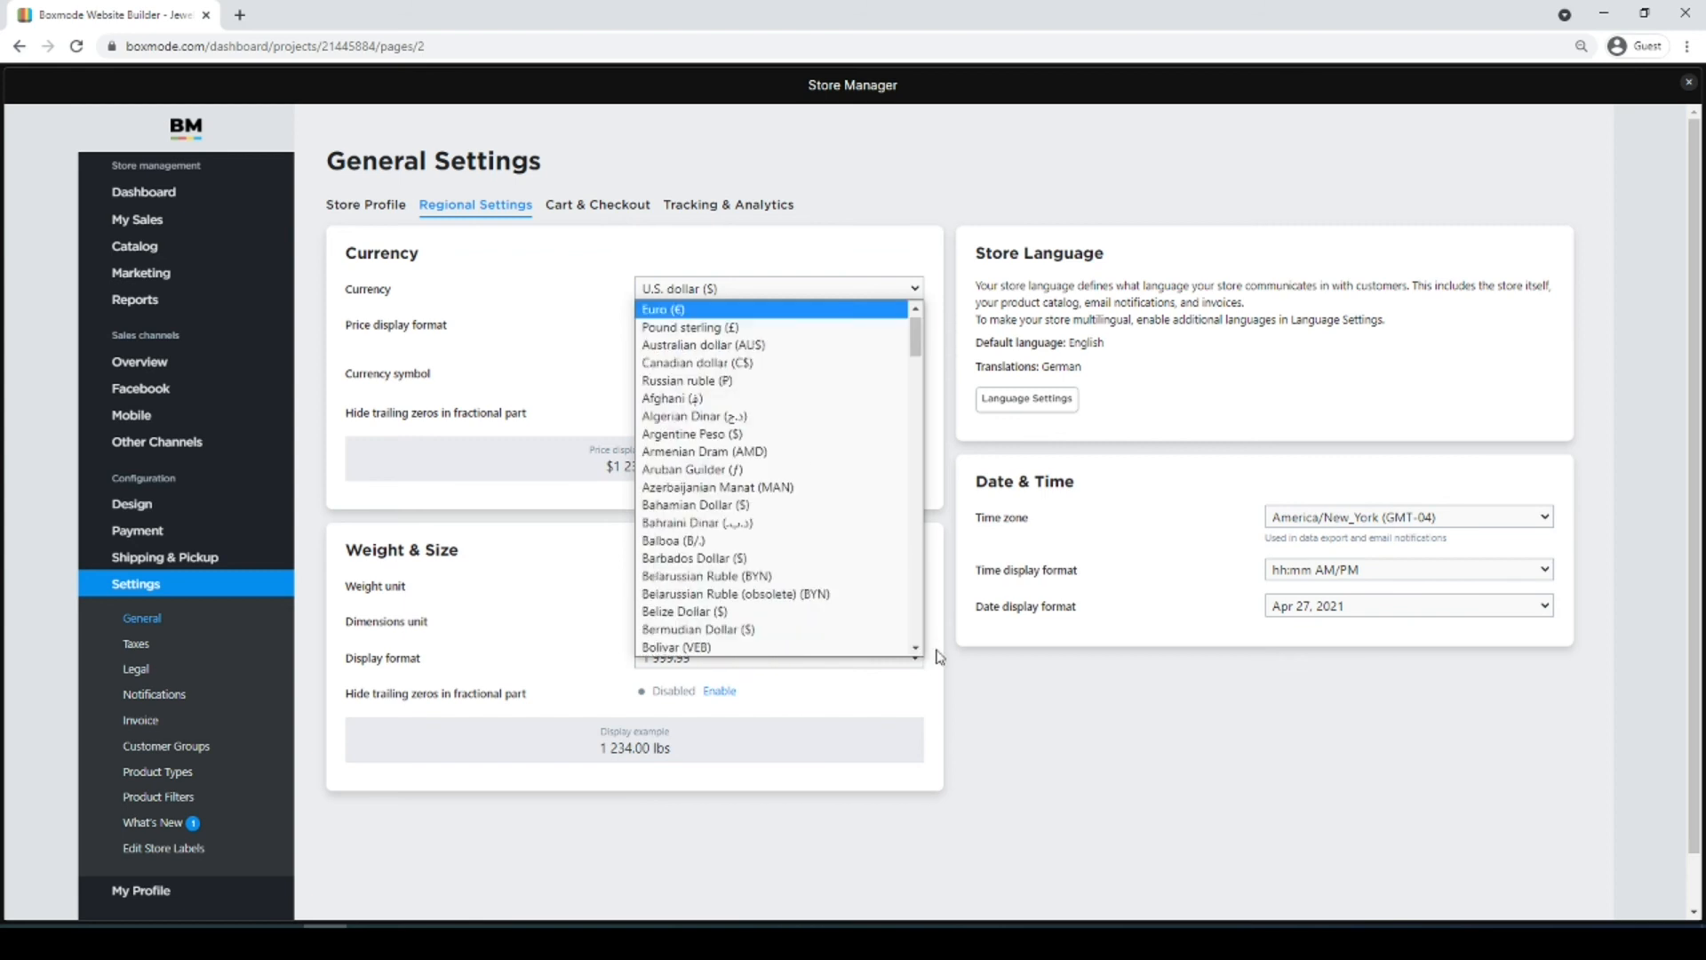
pyautogui.click(963, 663)
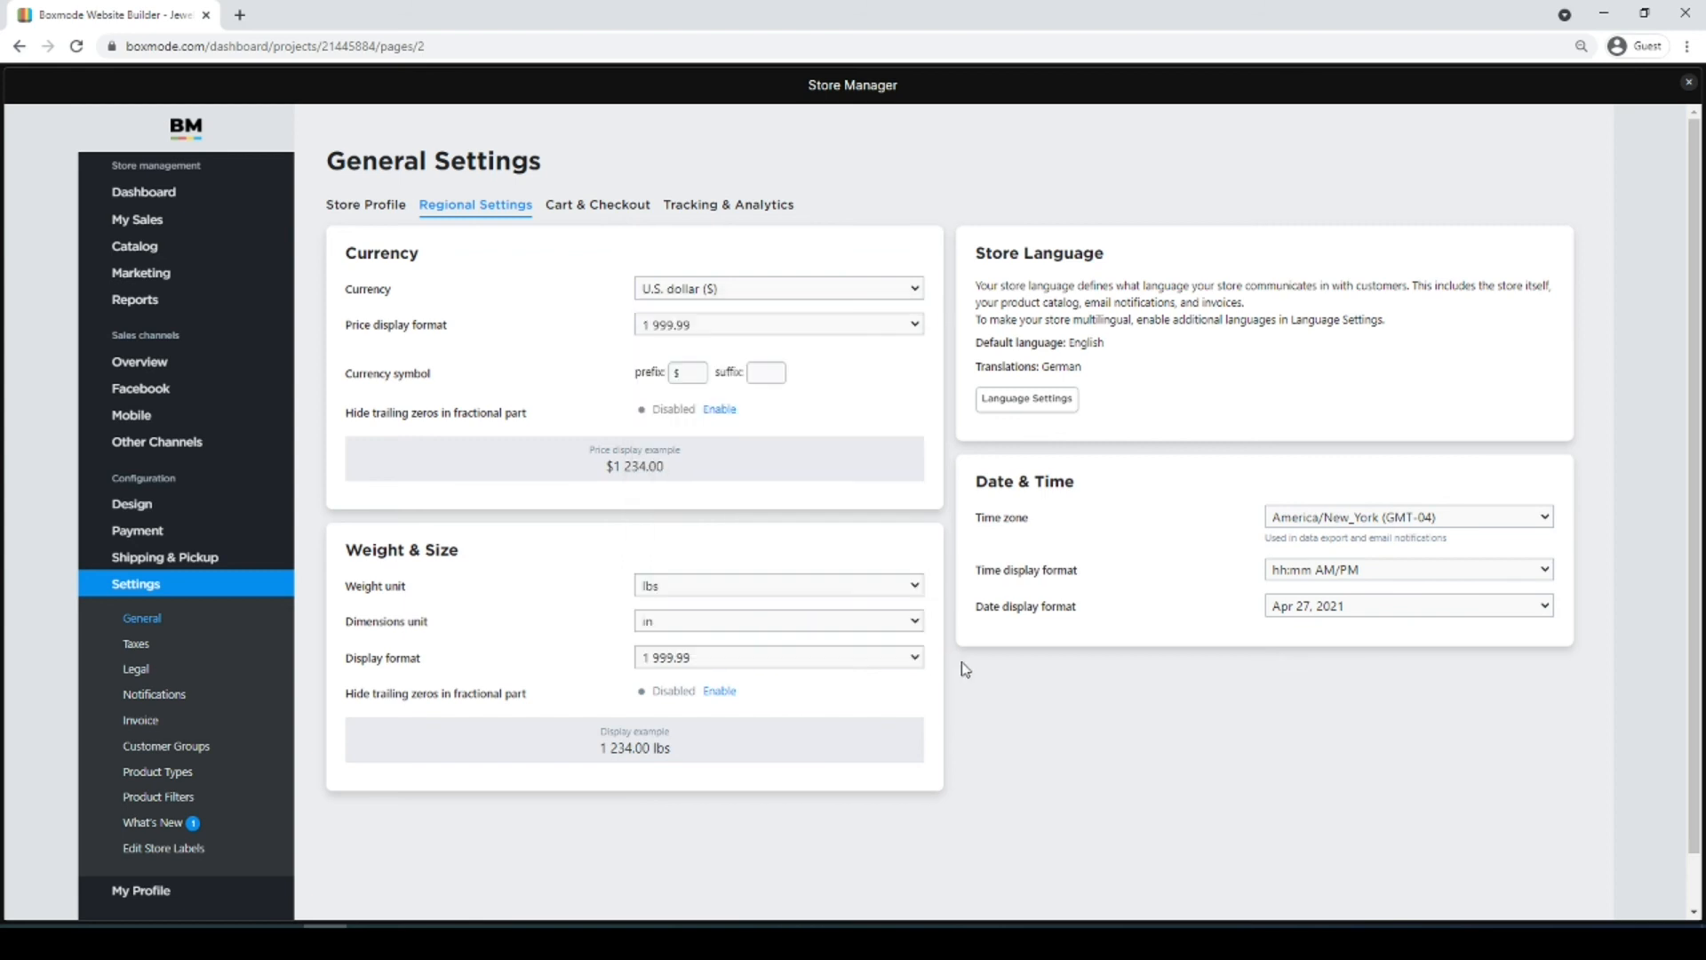
pyautogui.click(777, 331)
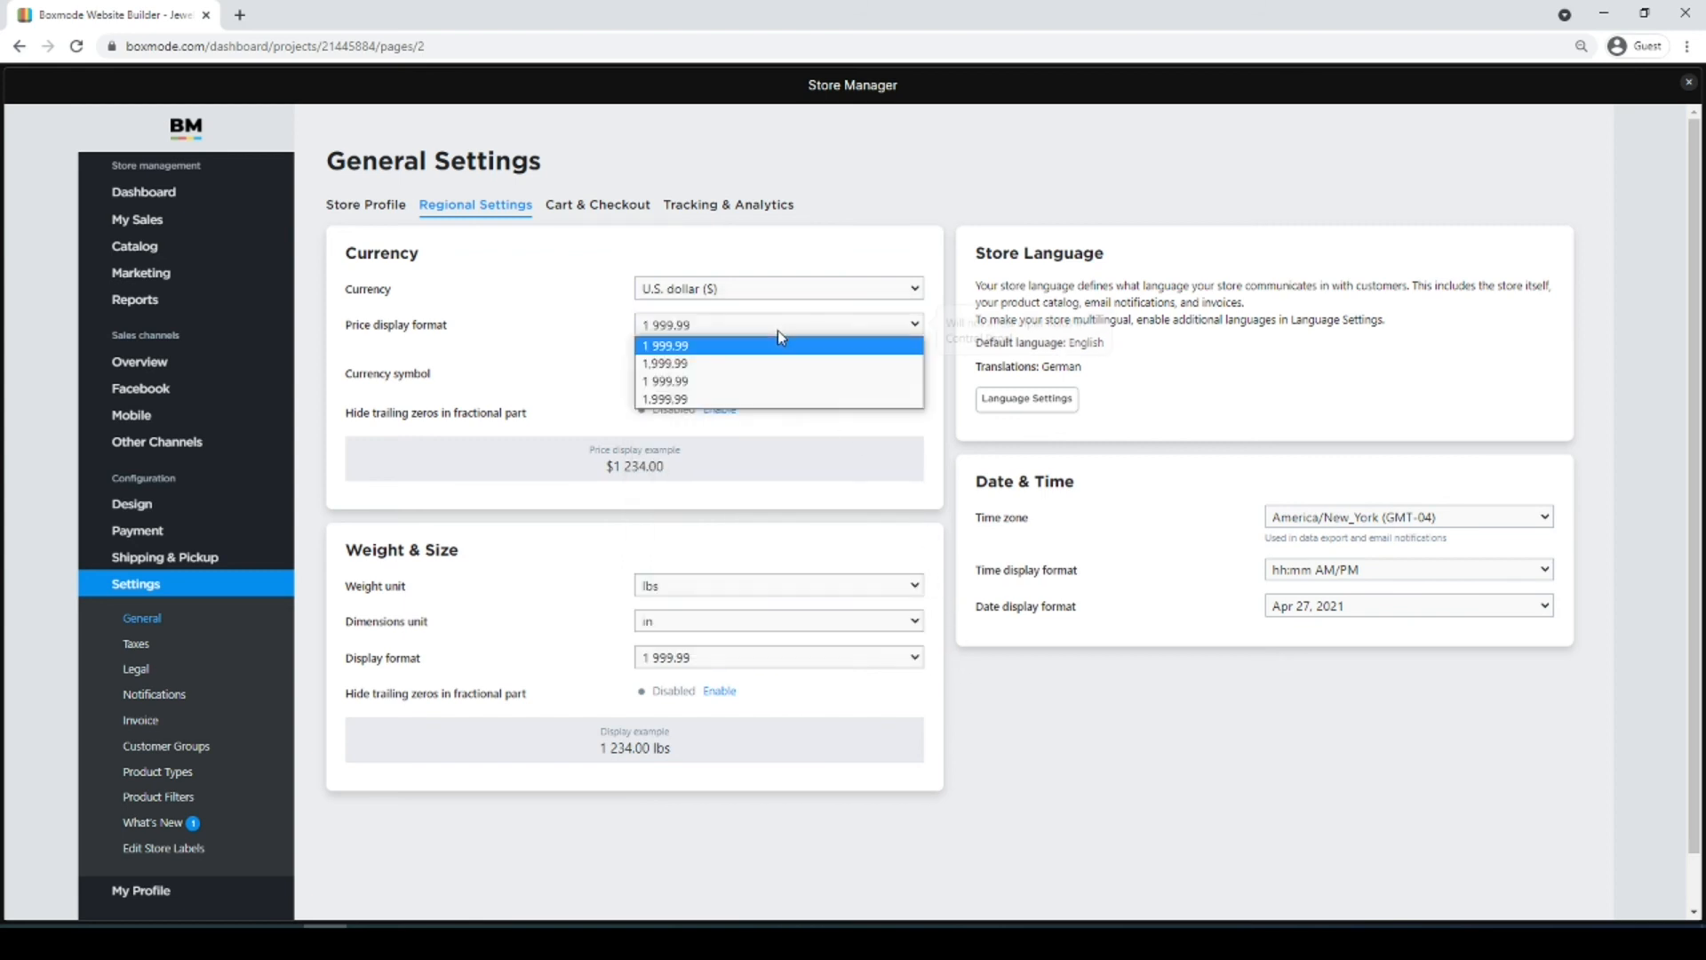
pyautogui.click(584, 340)
pyautogui.click(684, 378)
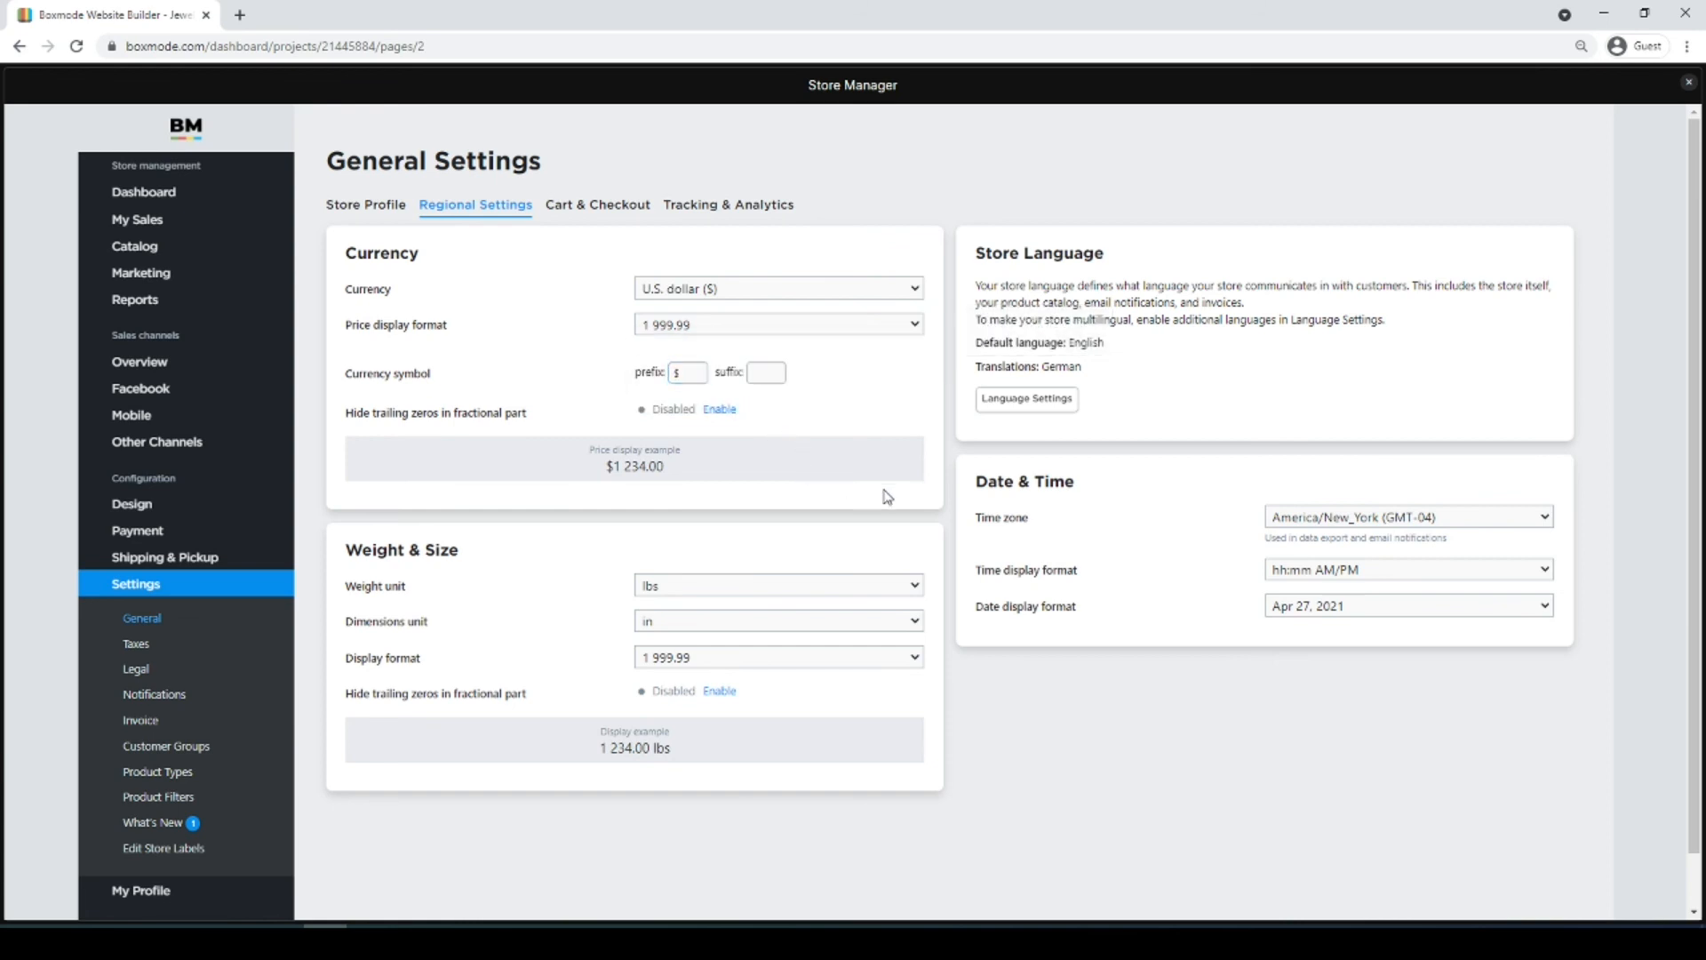
# Review the available weight units and dimensions units for the store without changing them.
pyautogui.scroll(-1, 889, 494)
pyautogui.click(919, 529)
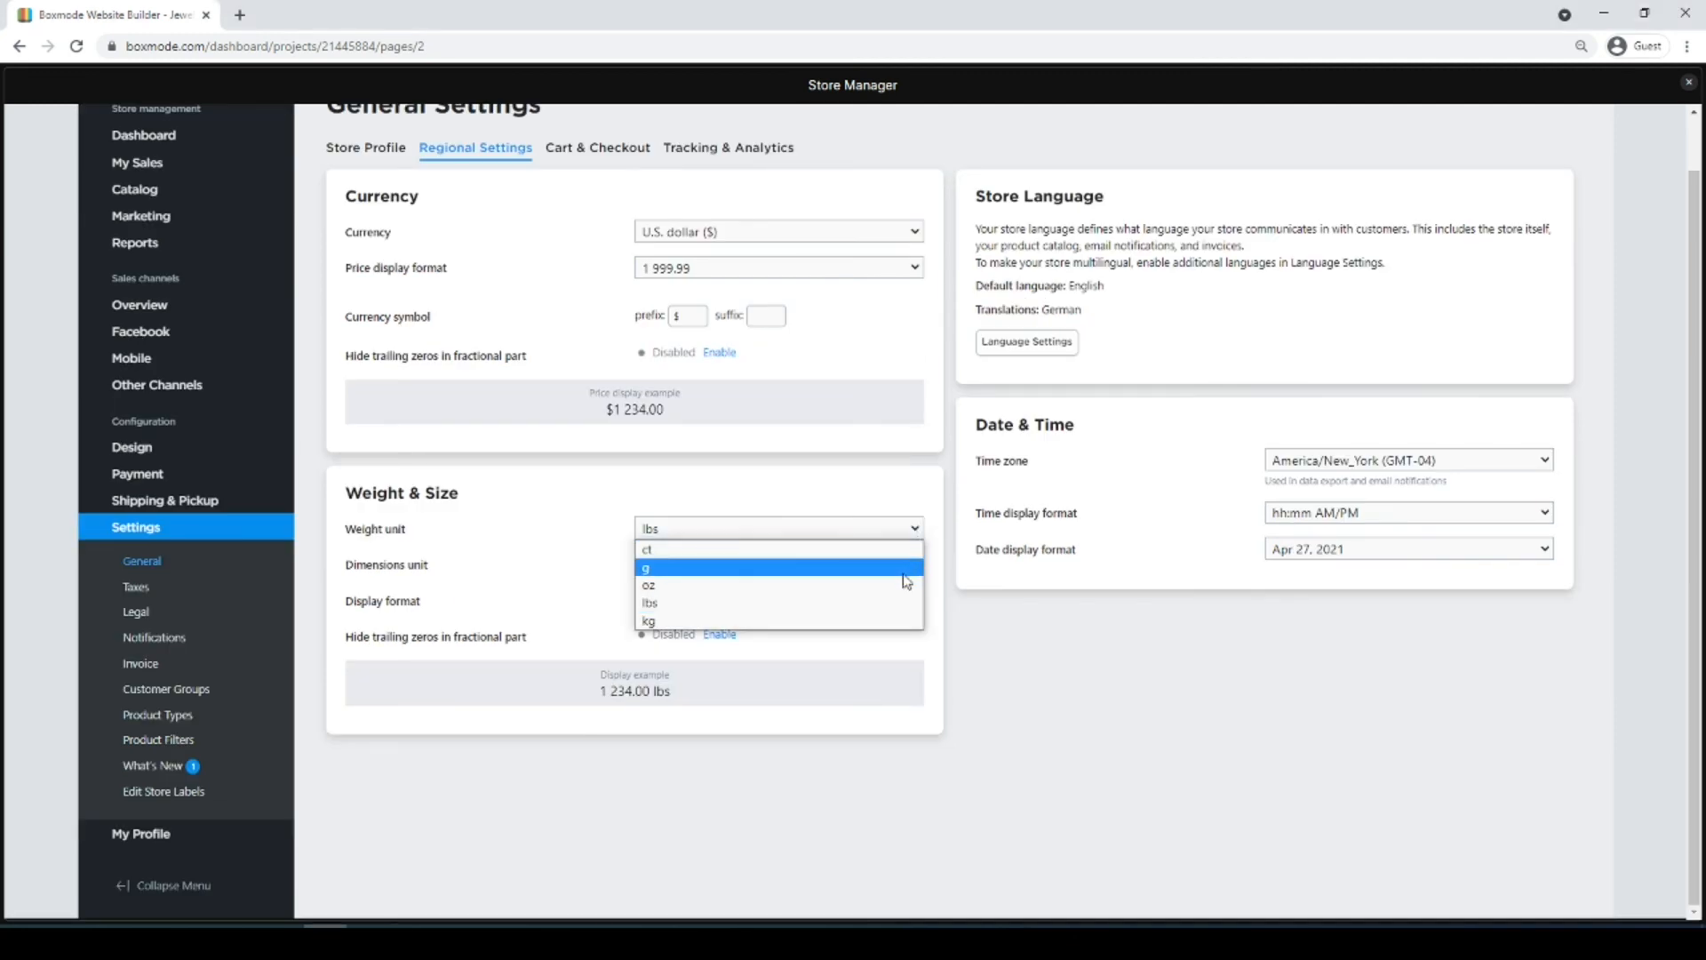
pyautogui.click(902, 650)
pyautogui.click(911, 565)
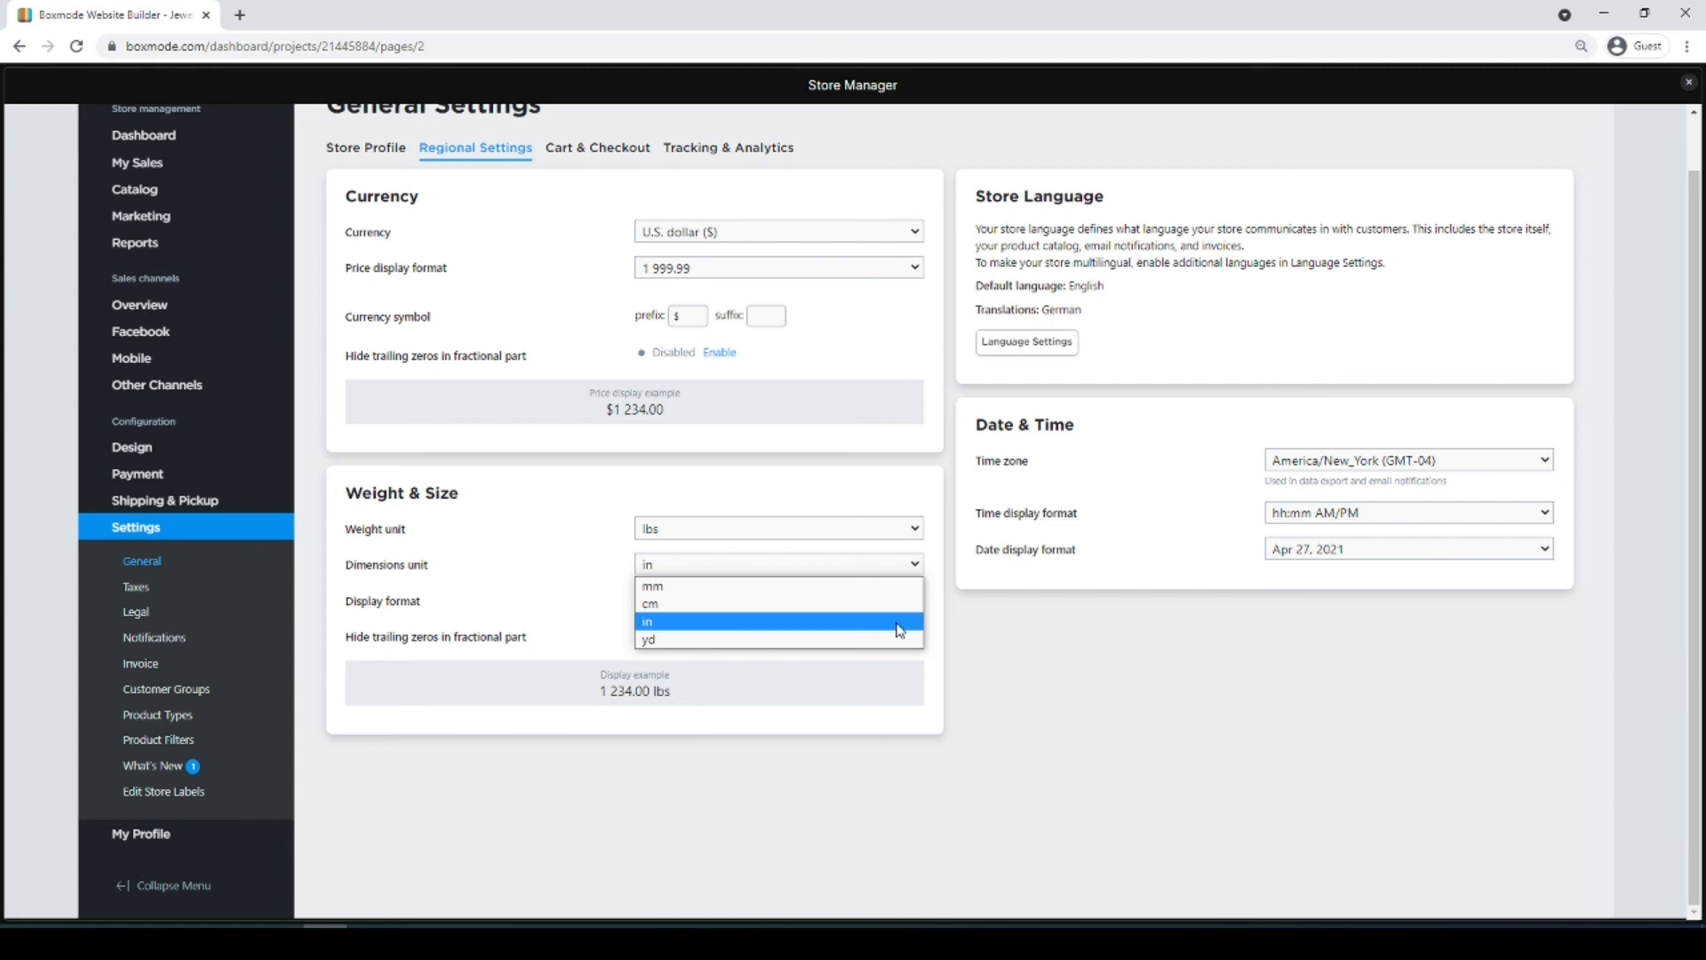
pyautogui.click(923, 625)
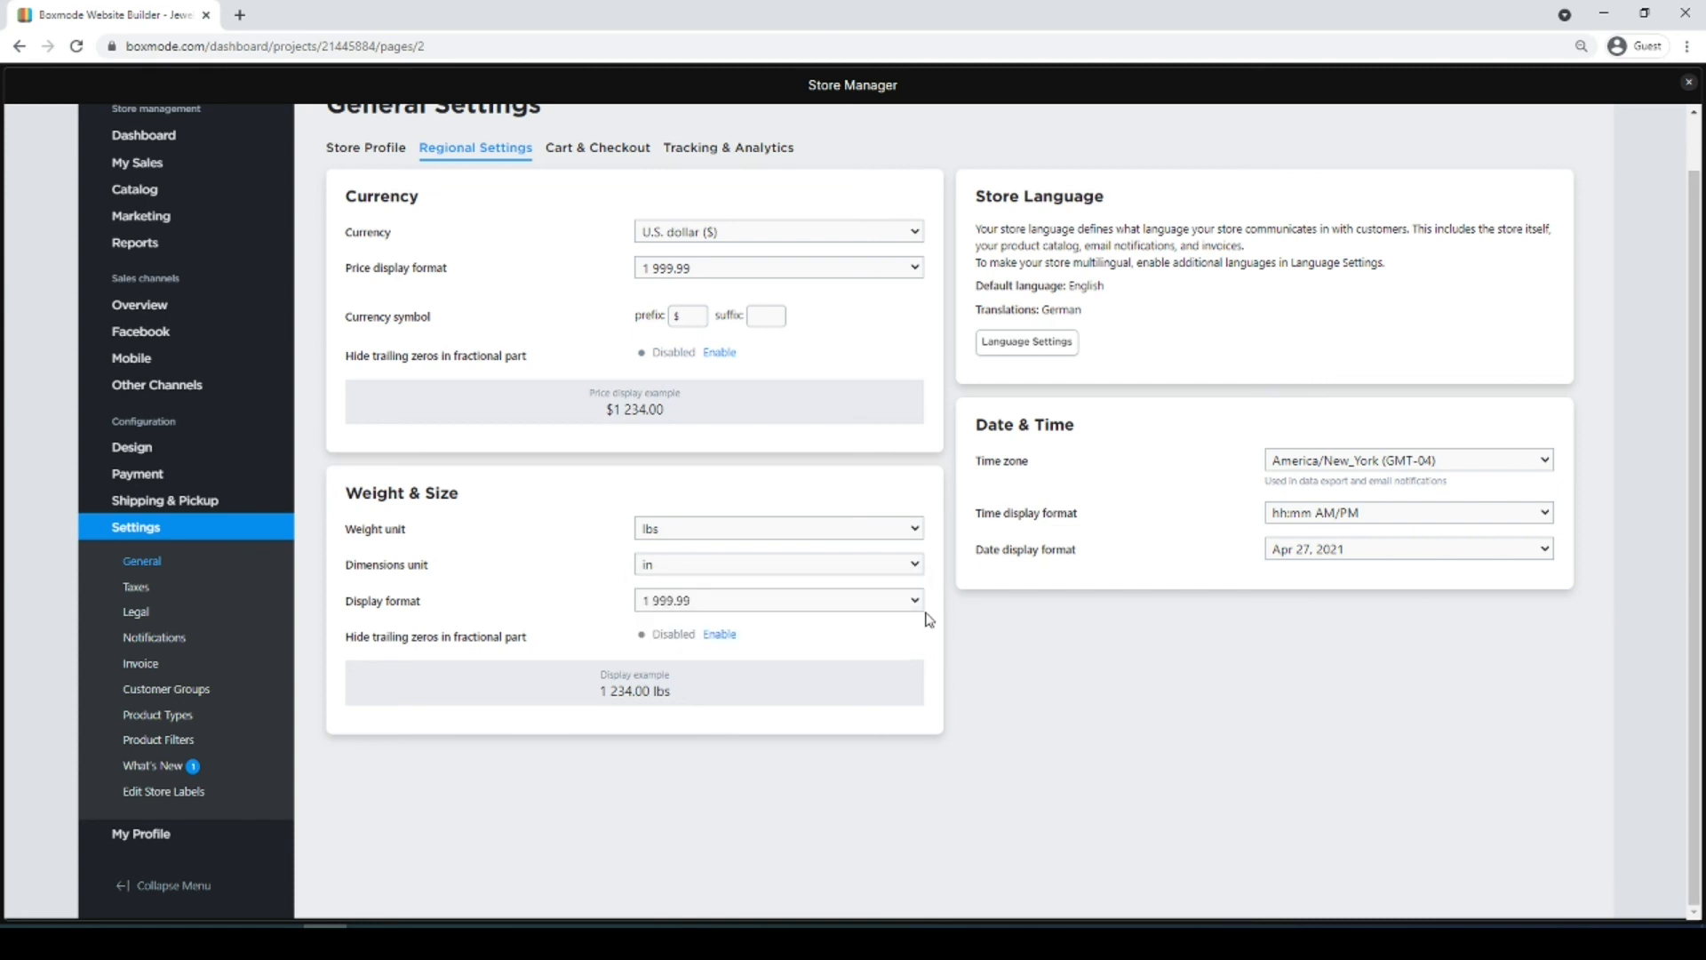